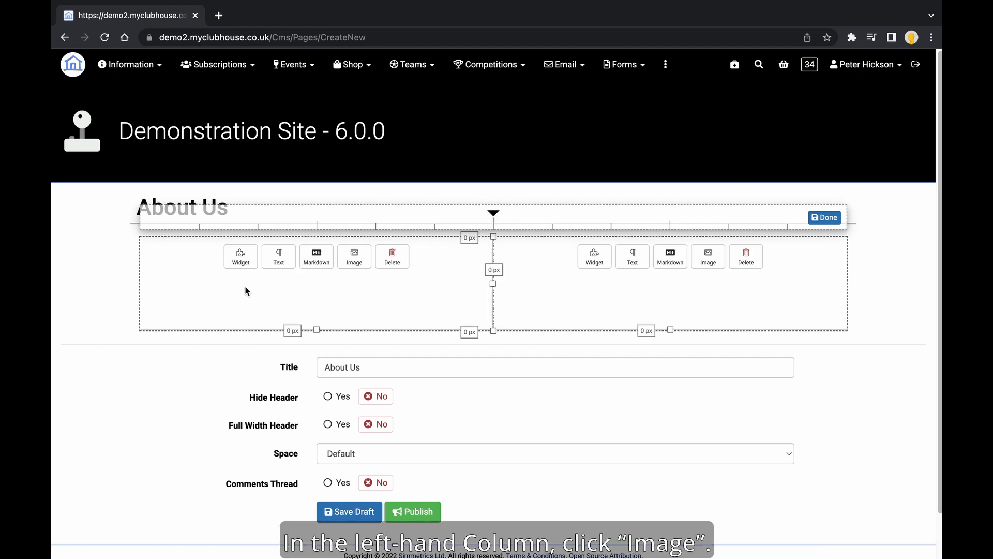
# Step: Start an image component in the block's left-hand column and upload Cat1.jpg from the CatPhotos folder to the root image folder
pyautogui.click(352, 263)
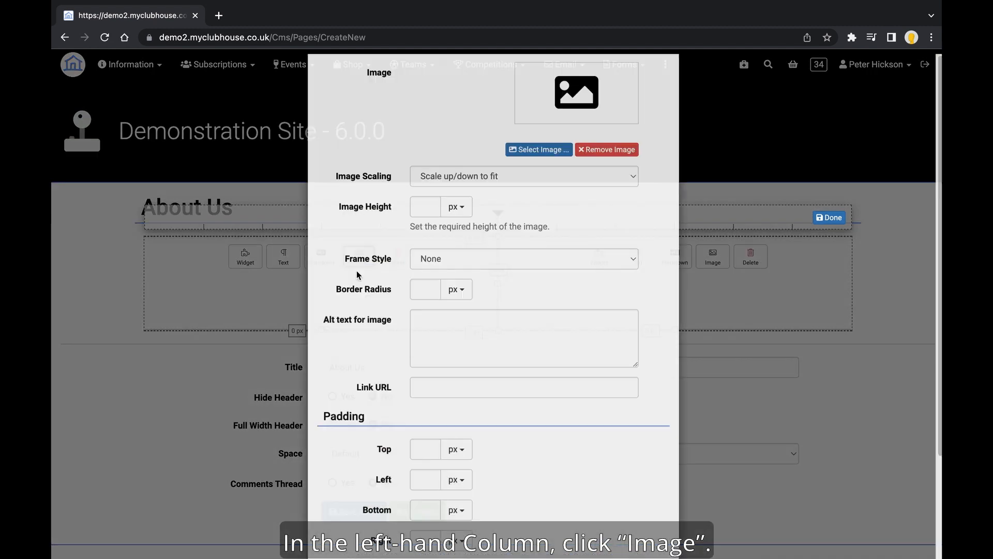
pyautogui.click(540, 206)
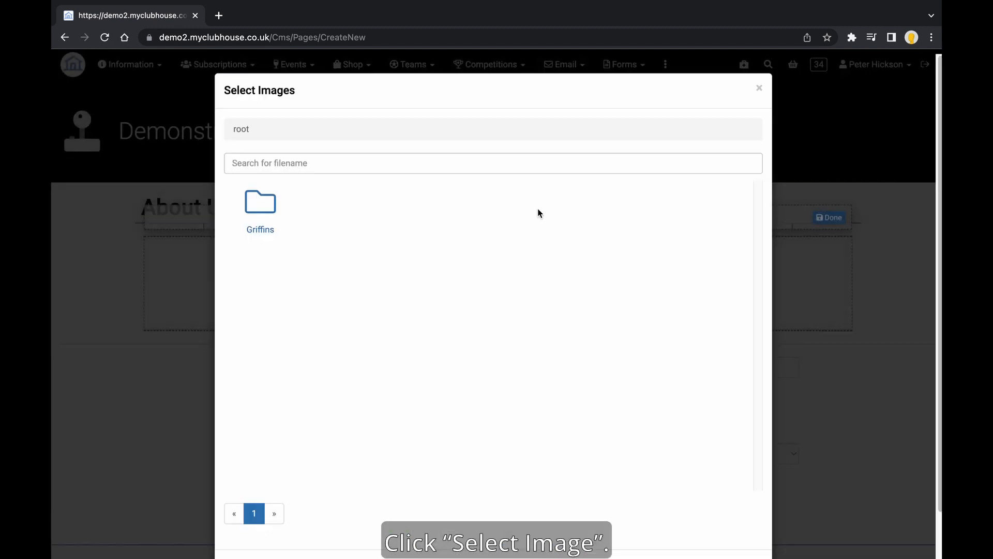
pyautogui.scroll(-2, 350, 428)
pyautogui.click(260, 519)
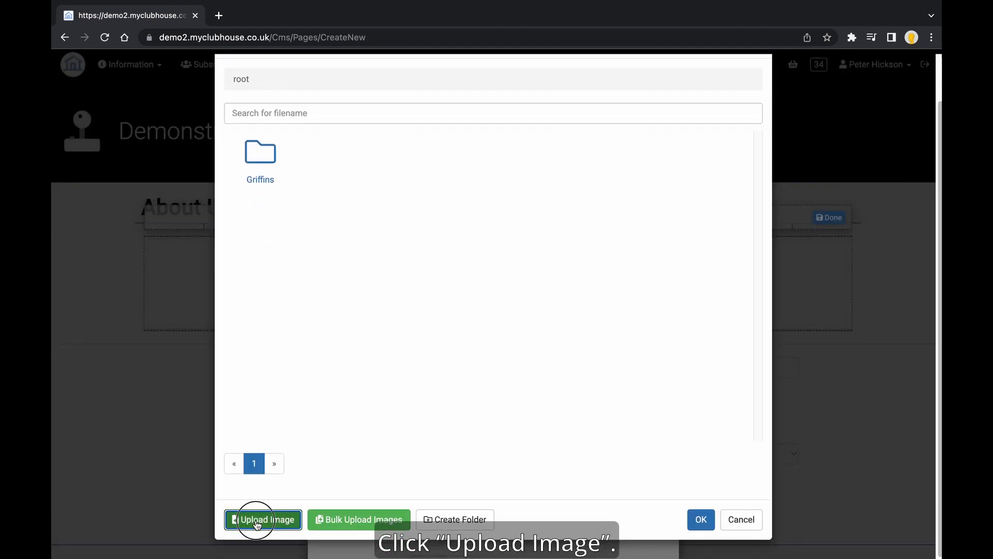
pyautogui.click(653, 141)
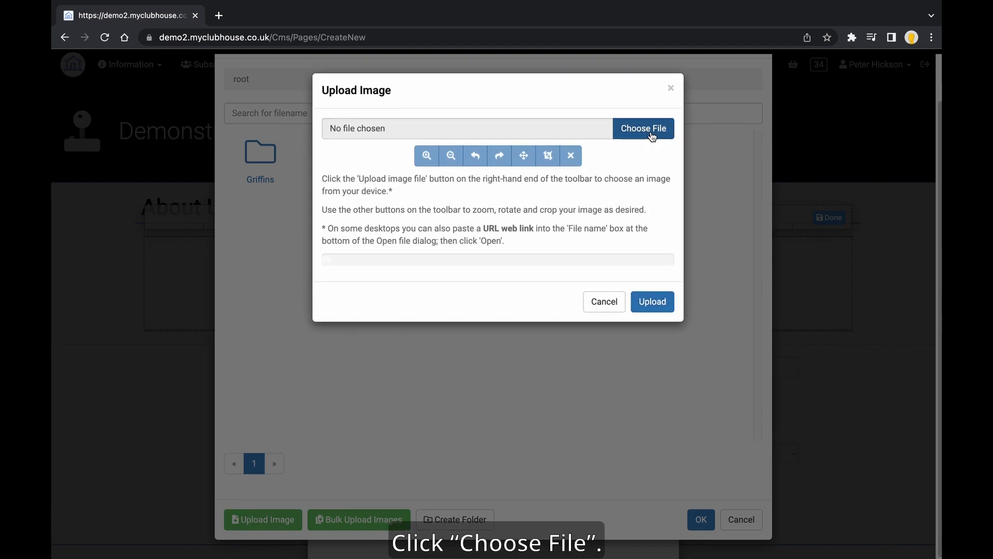
pyautogui.click(369, 190)
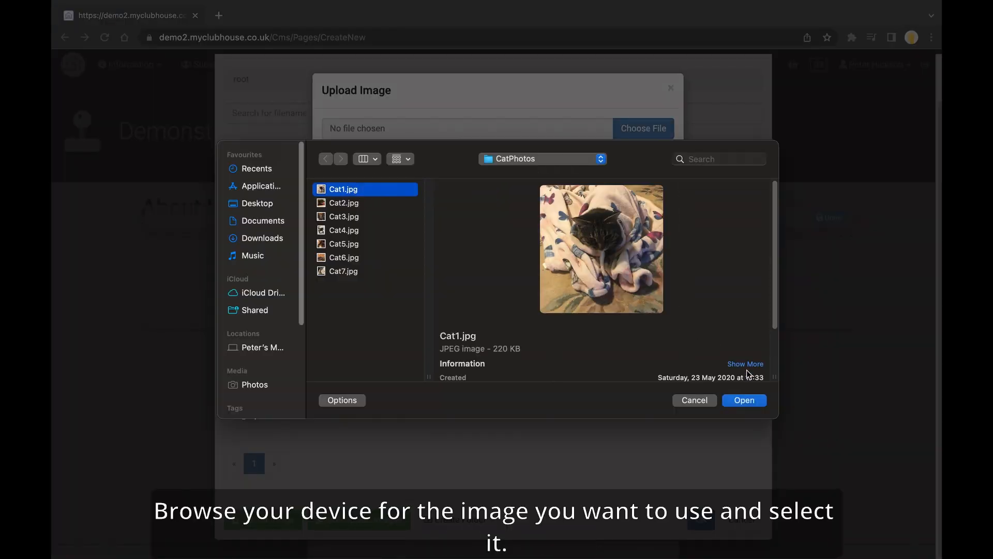
pyautogui.click(744, 400)
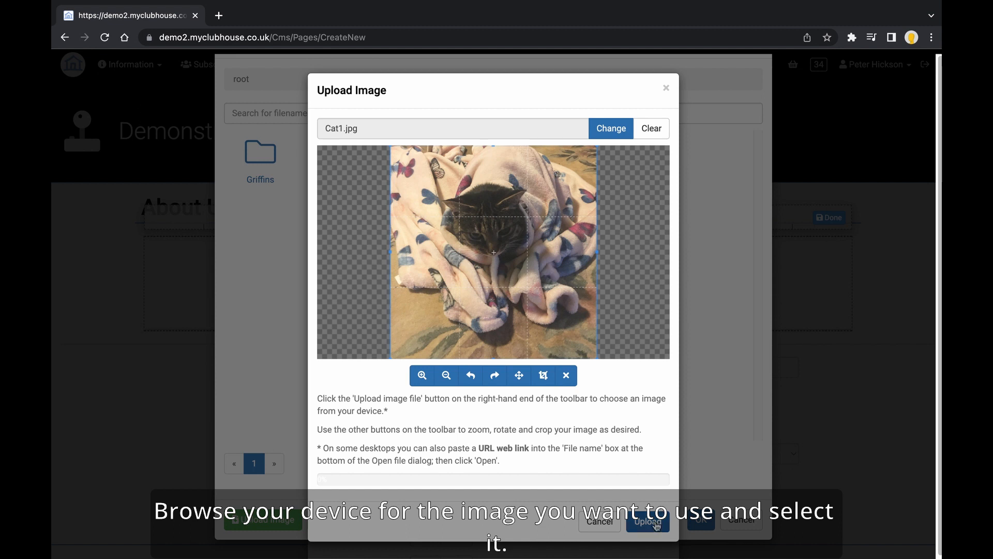
pyautogui.click(655, 523)
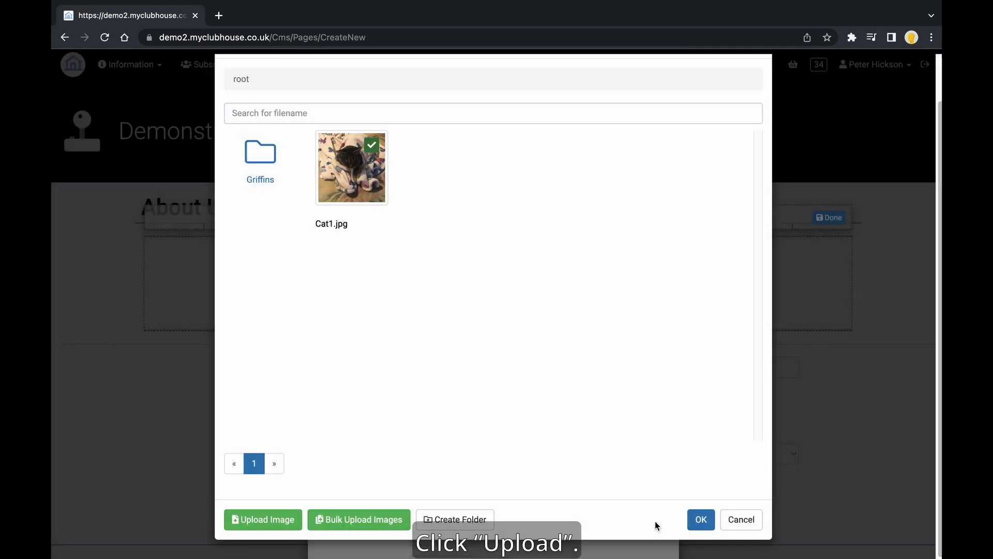
# Step: Place the uploaded Cat1.jpg in the left-hand column, keeping the default image settings
pyautogui.click(700, 520)
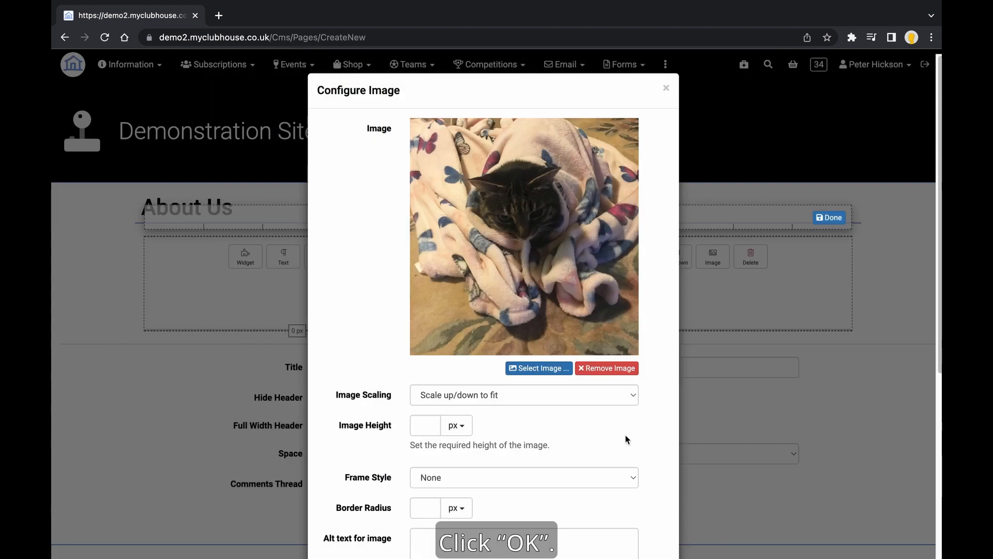
pyautogui.scroll(-6, 626, 438)
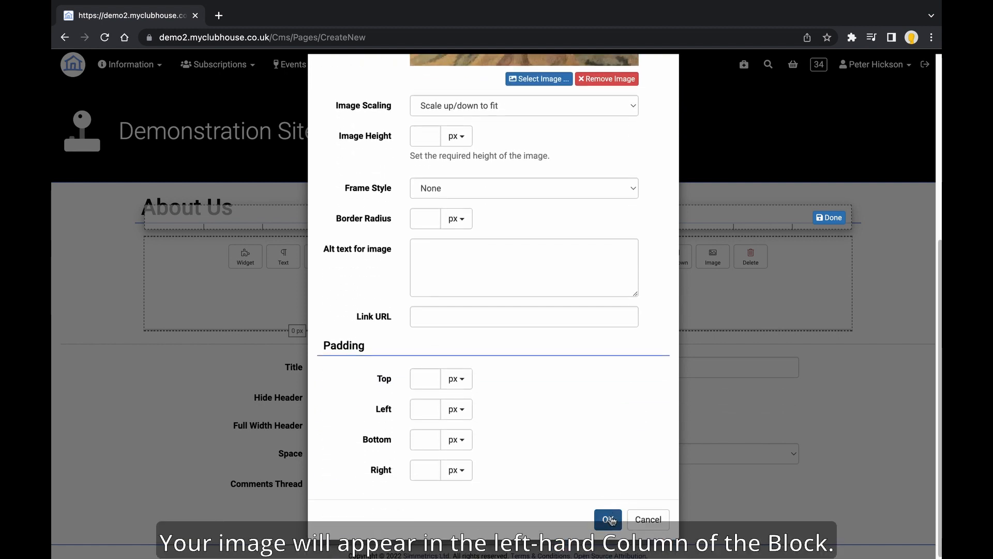
pyautogui.click(611, 519)
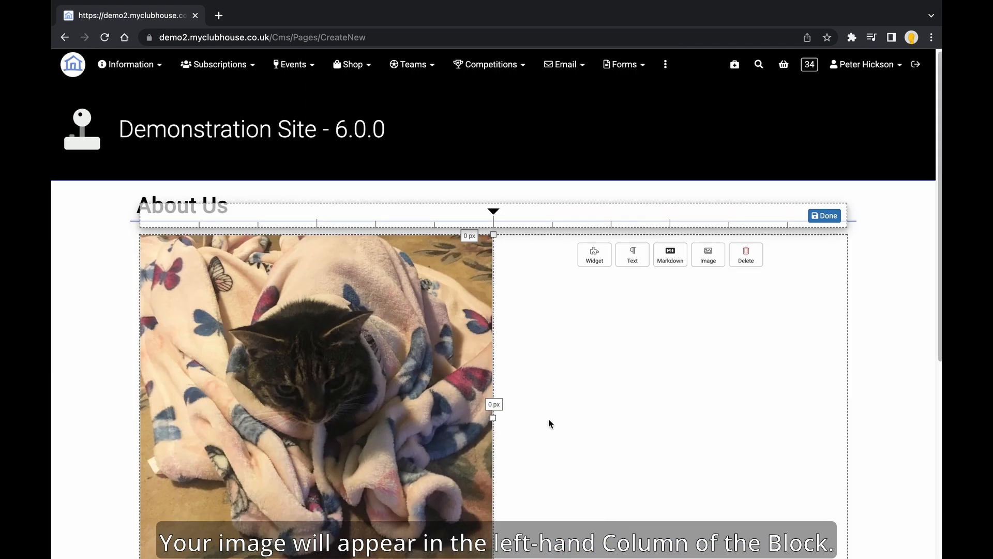
# Step: Insert a new component below the cat image and make it a text component reading "Enter text here!"
pyautogui.scroll(-2, 549, 420)
pyautogui.moveTo(315, 265)
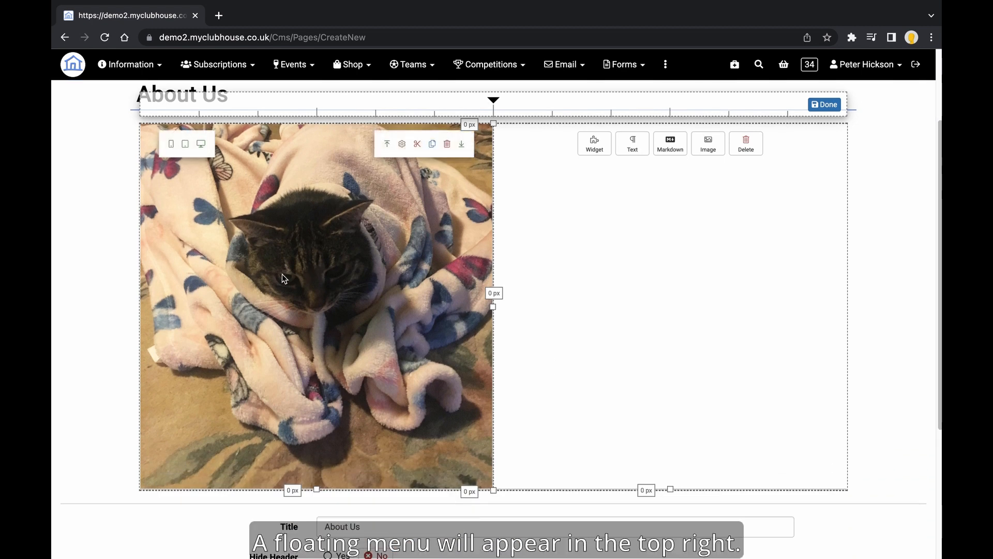
pyautogui.click(462, 145)
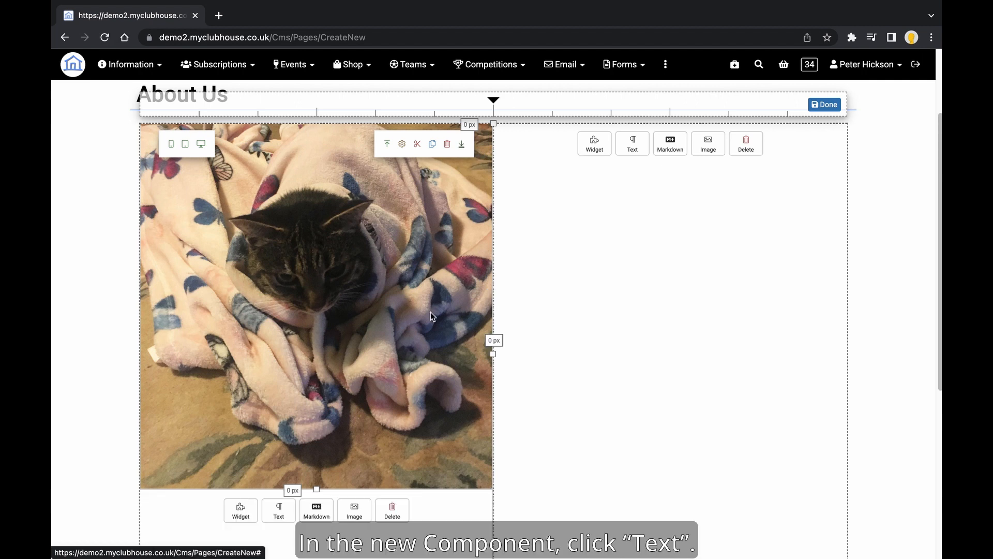
pyautogui.scroll(-2, 430, 313)
pyautogui.scroll(-1, 429, 314)
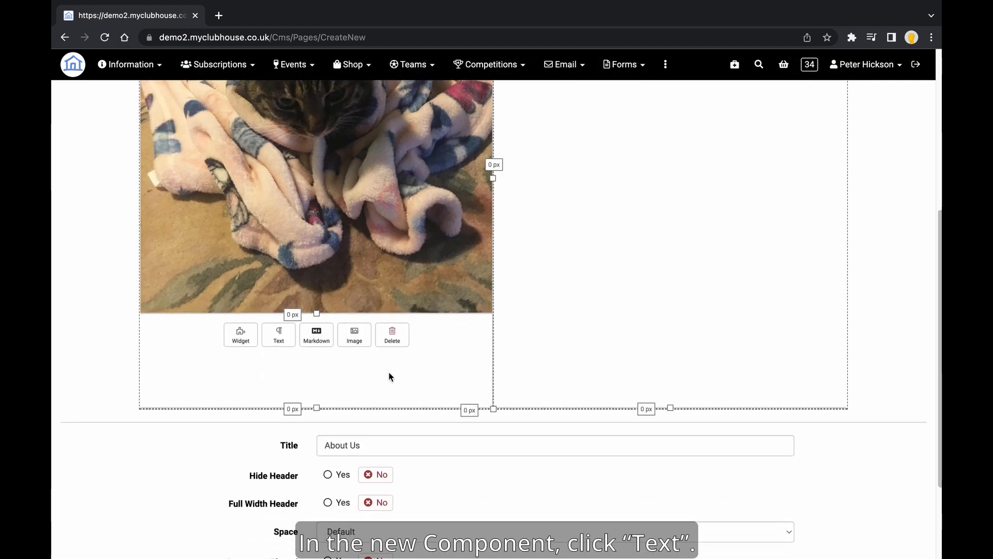
pyautogui.click(279, 337)
pyautogui.click(282, 342)
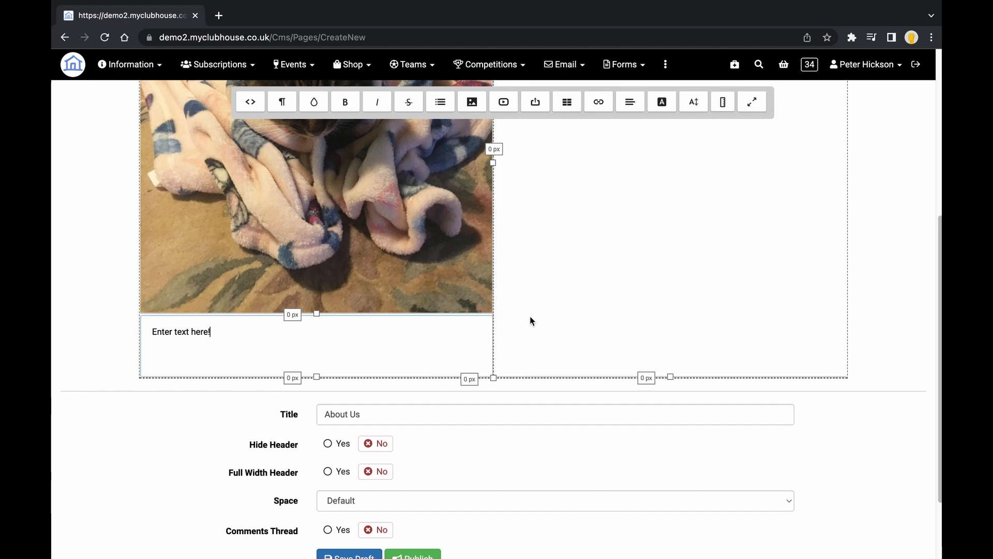
# Step: Add an Event List widget to the block's right-hand column and finish editing the block
pyautogui.scroll(5, 530, 316)
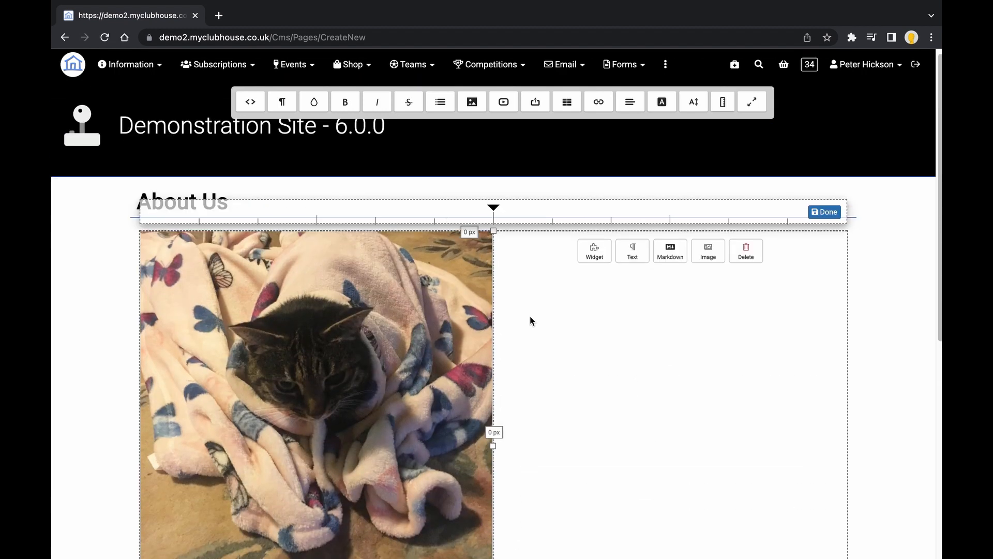
pyautogui.click(595, 257)
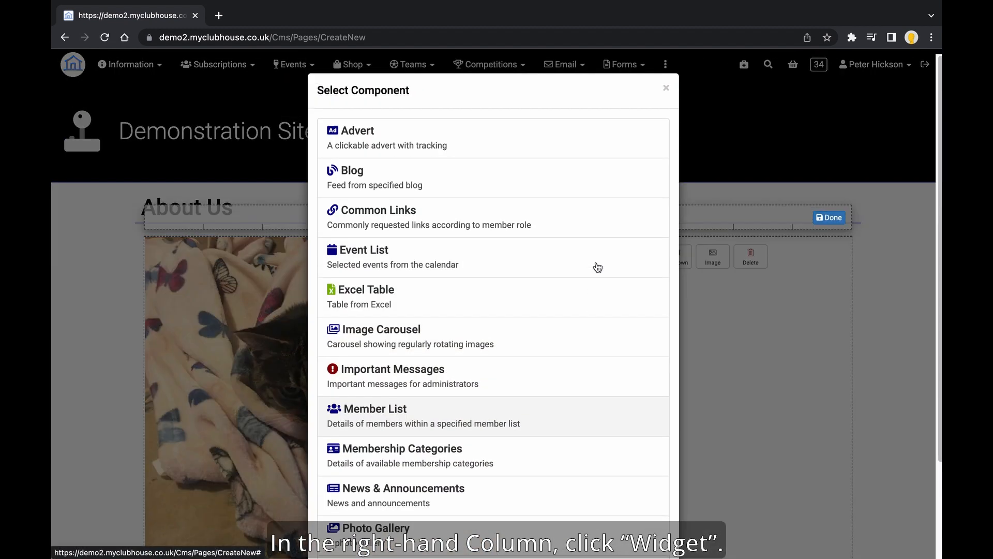
pyautogui.click(525, 270)
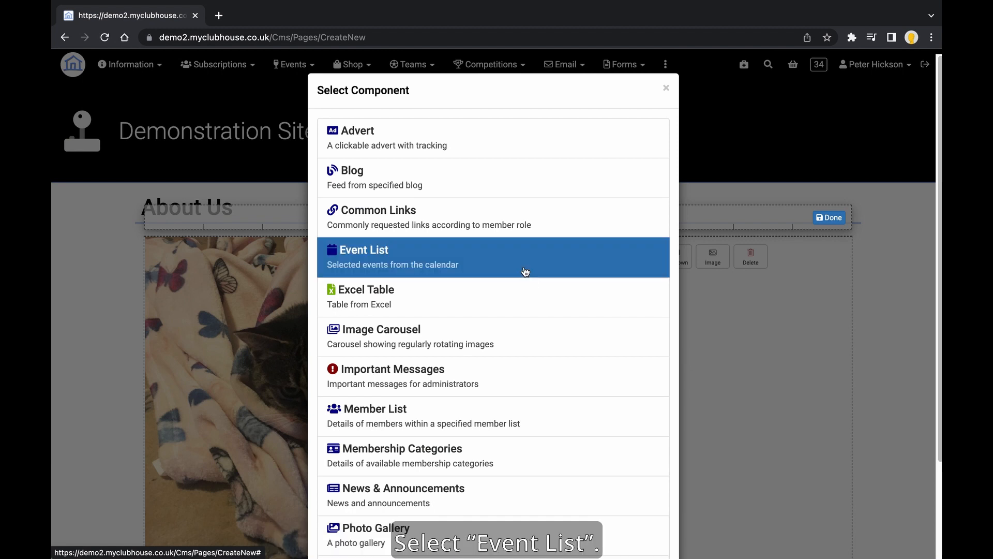
pyautogui.scroll(-3, 526, 274)
pyautogui.click(608, 519)
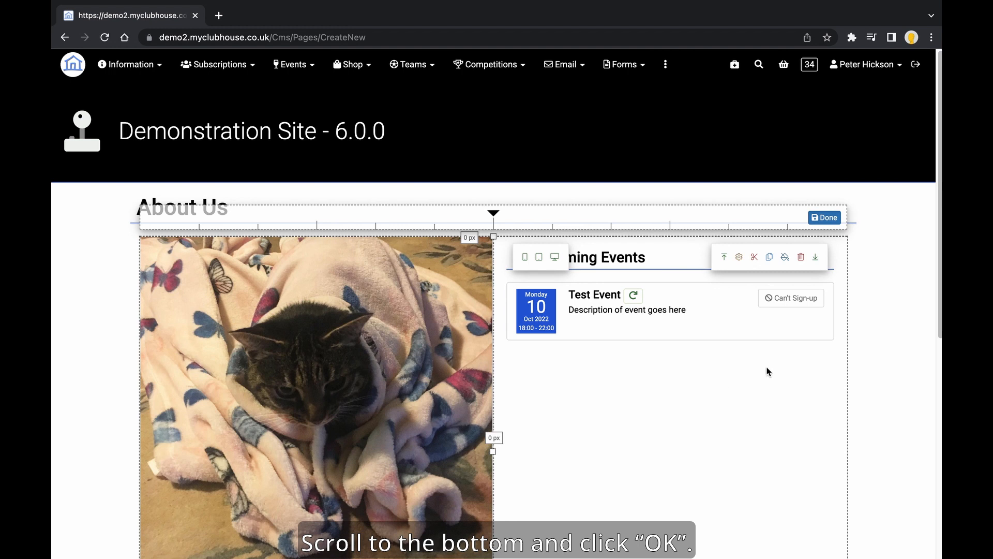
pyautogui.click(829, 218)
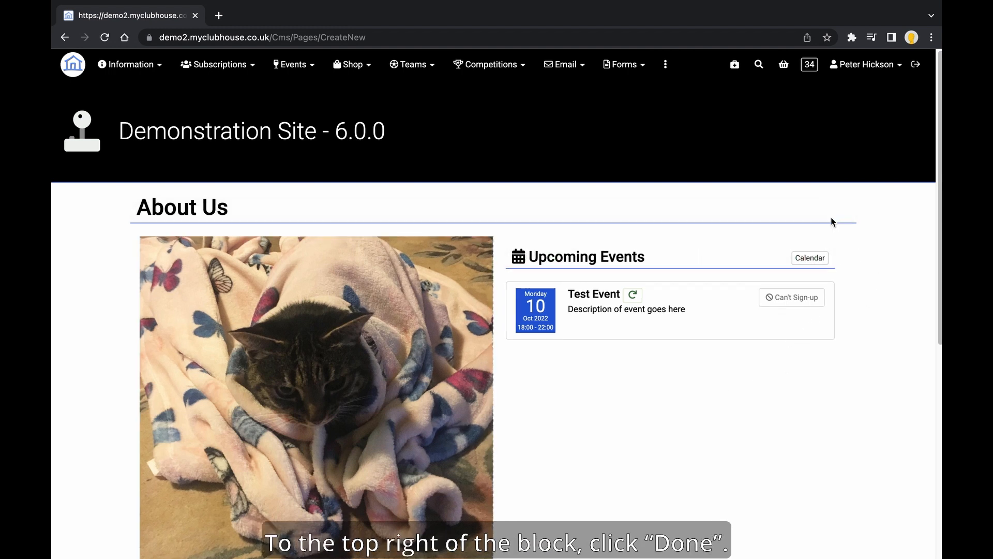
# Step: Insert a new block below the existing block with the cat image and event list
pyautogui.scroll(-2, 873, 266)
pyautogui.scroll(-1, 827, 266)
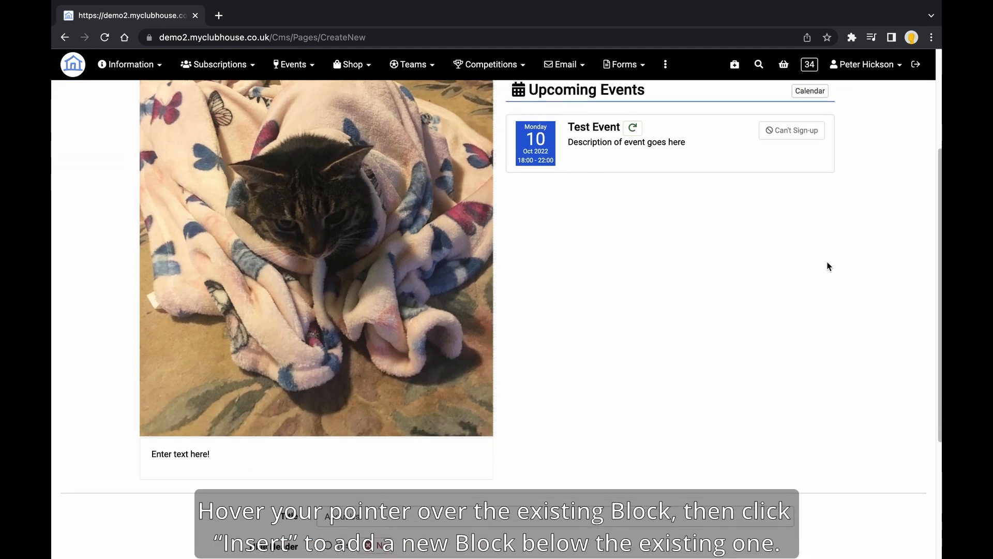
pyautogui.moveTo(582, 245)
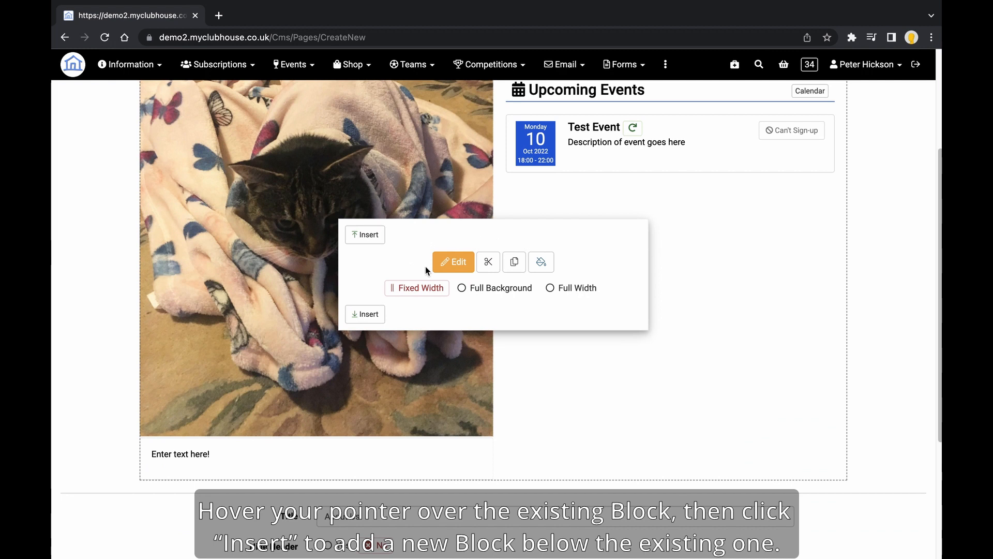
pyautogui.click(363, 315)
pyautogui.scroll(-1, 170, 343)
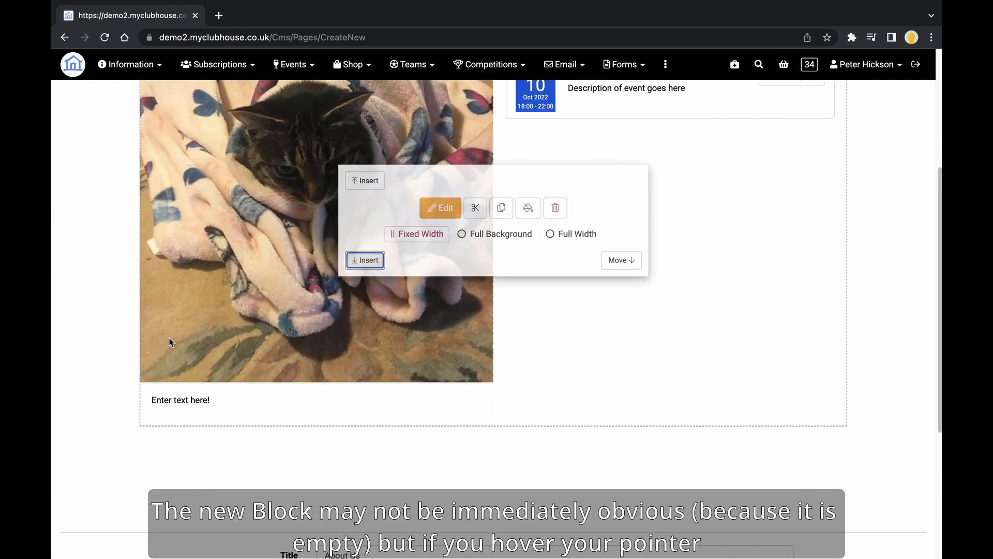
# Step: Open the new empty block for editing and split it into three equal columns at the 4th and 8th divisions
pyautogui.scroll(-2, 80, 309)
pyautogui.moveTo(236, 339)
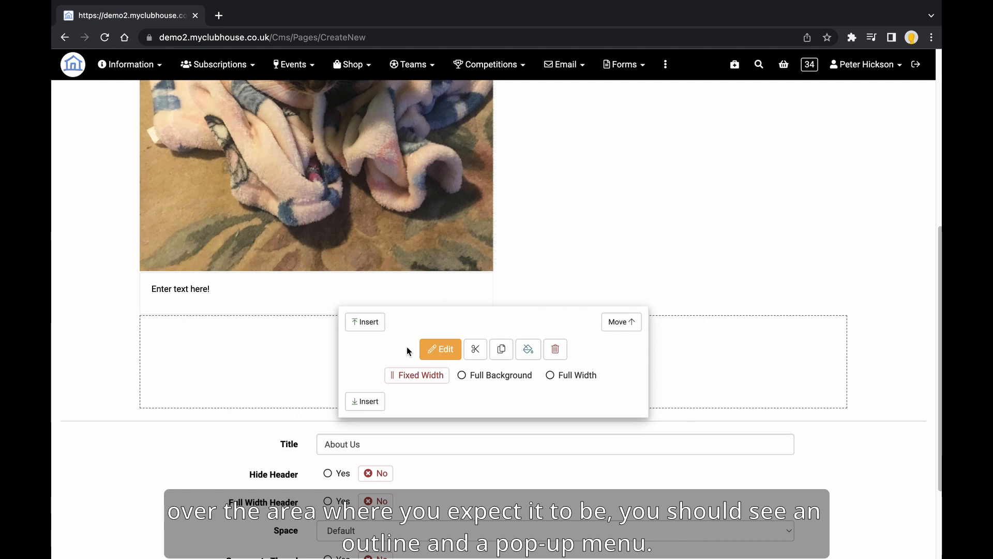
pyautogui.click(435, 349)
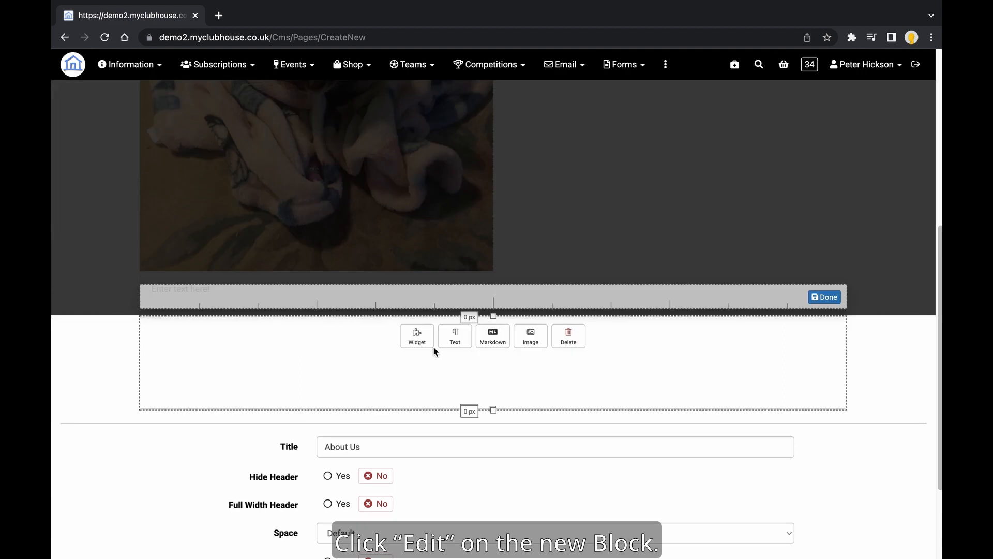
pyautogui.click(376, 293)
pyautogui.click(611, 292)
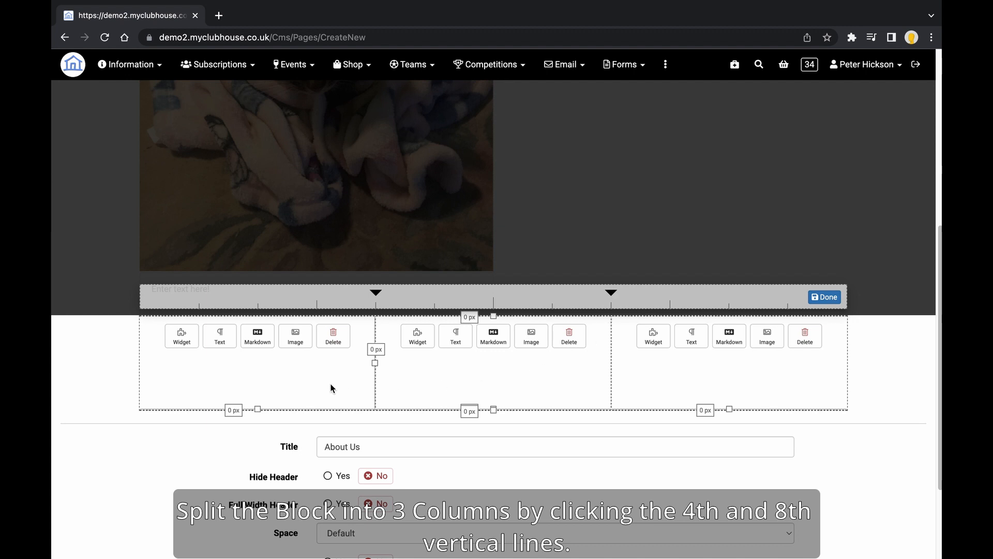
# Step: Add a Common Links widget to the left-hand column of the new three-column block
pyautogui.click(181, 339)
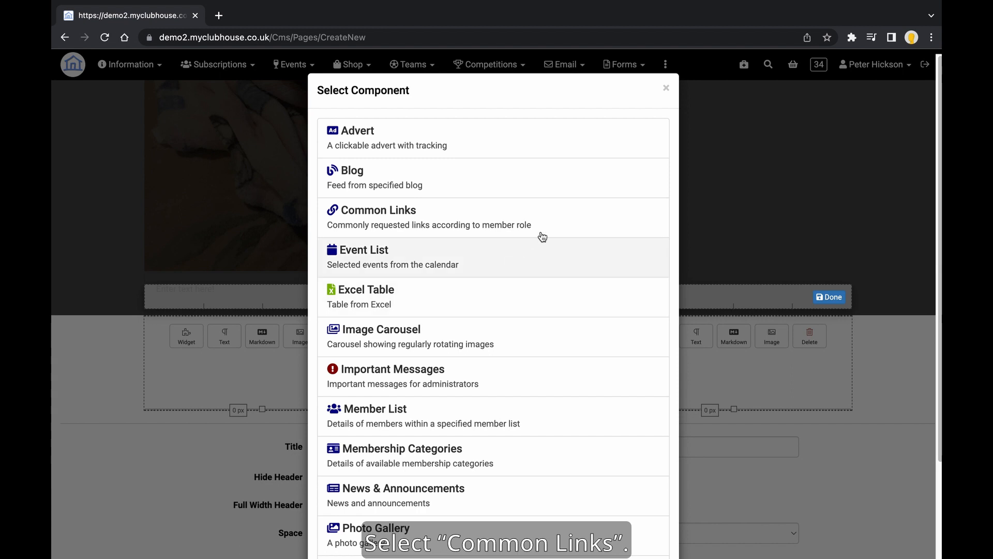
pyautogui.click(564, 224)
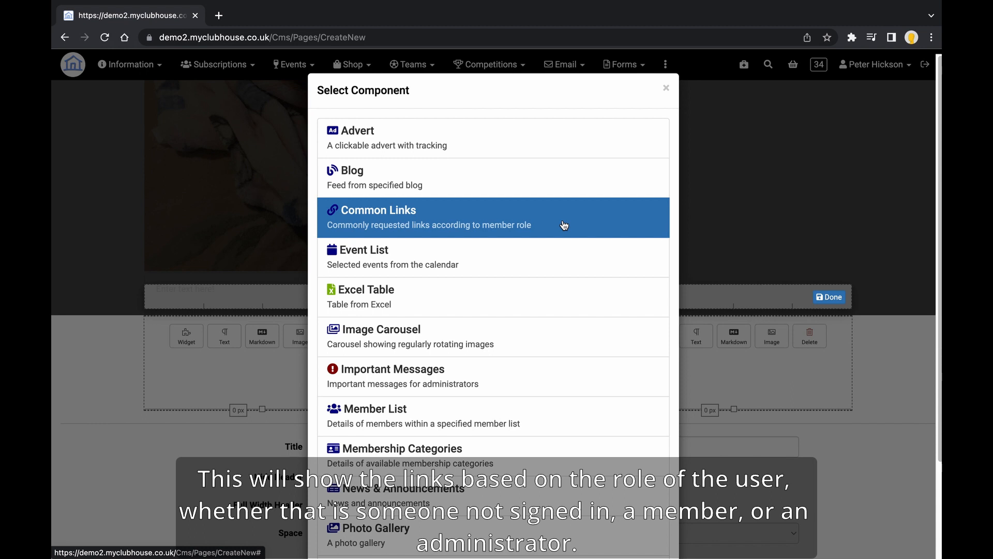
pyautogui.scroll(-3, 569, 248)
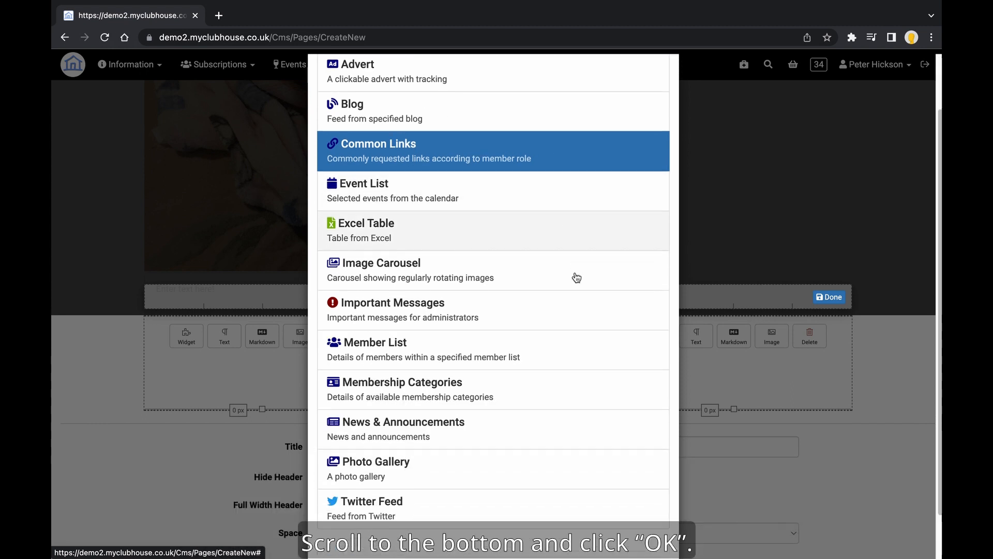
pyautogui.click(608, 520)
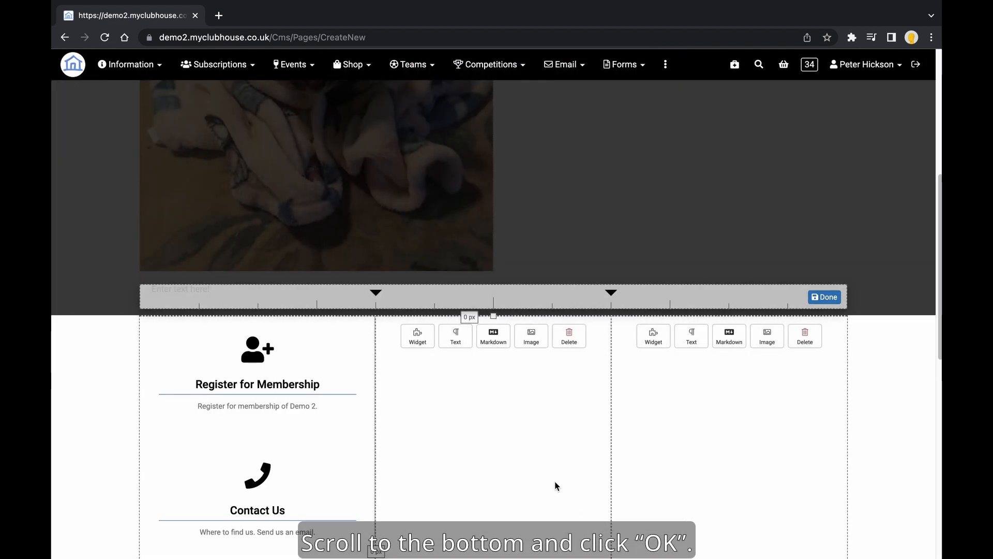
# Step: Add a text component to the centre column and give it a background in the Primary reference colour
pyautogui.scroll(-3, 546, 405)
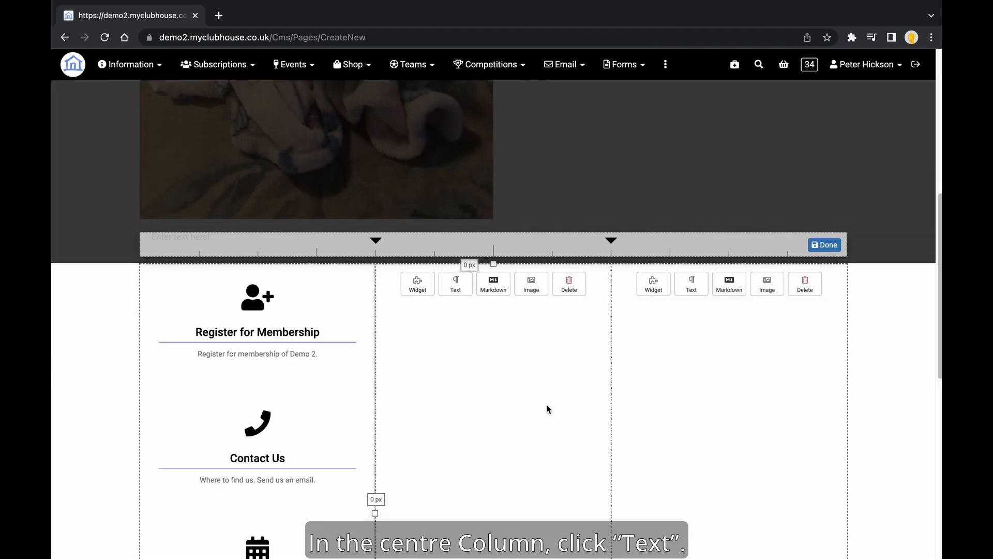
pyautogui.click(453, 232)
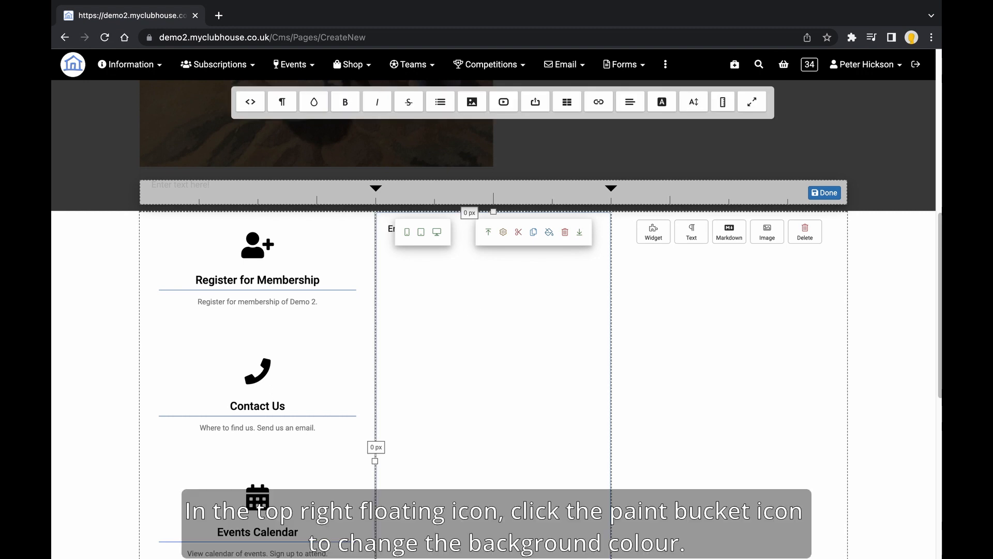
pyautogui.click(549, 232)
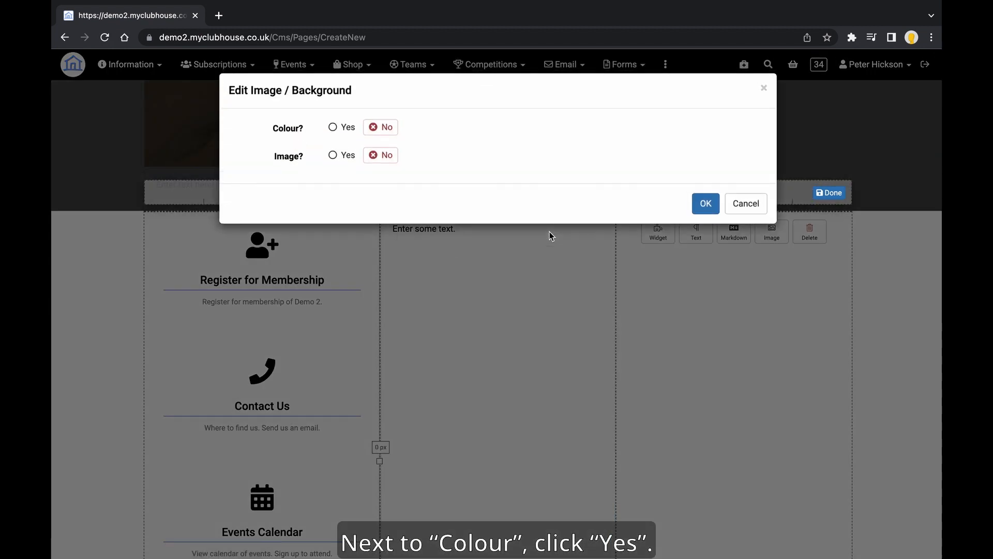
pyautogui.click(342, 128)
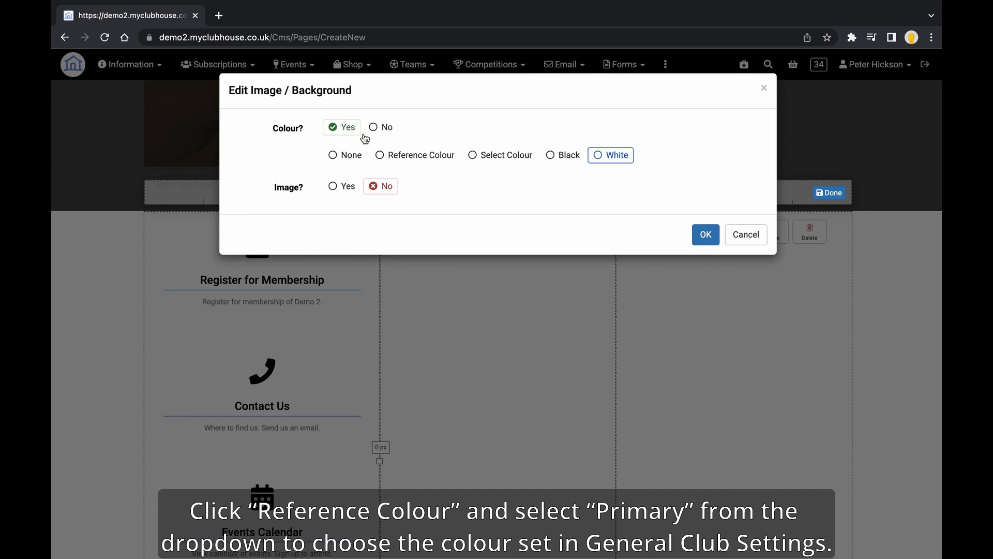
pyautogui.click(414, 155)
pyautogui.click(410, 177)
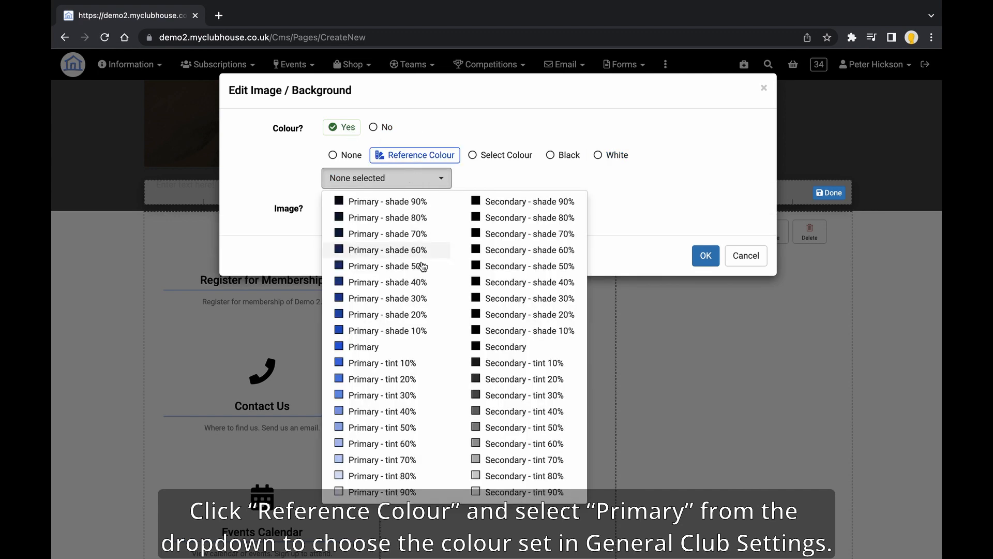
pyautogui.click(385, 345)
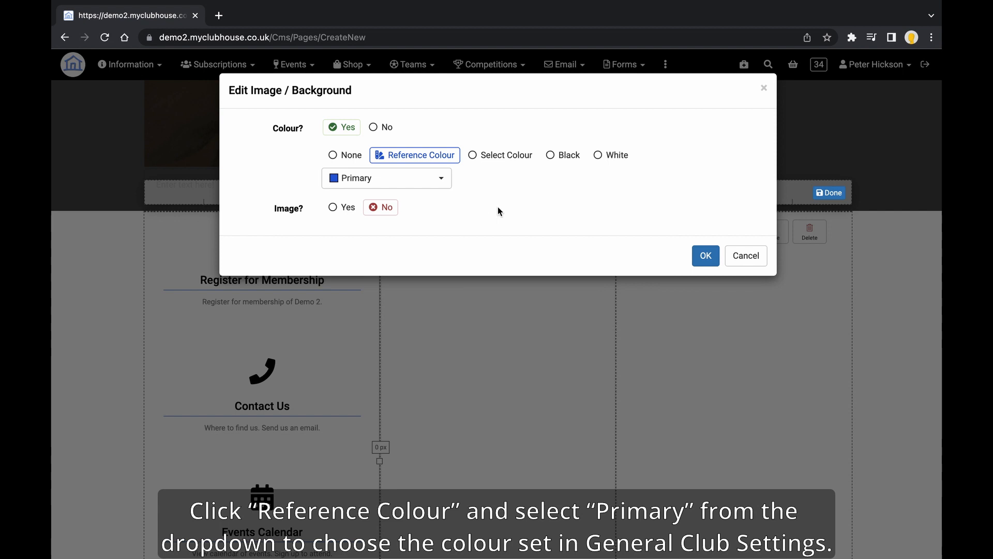
pyautogui.click(701, 261)
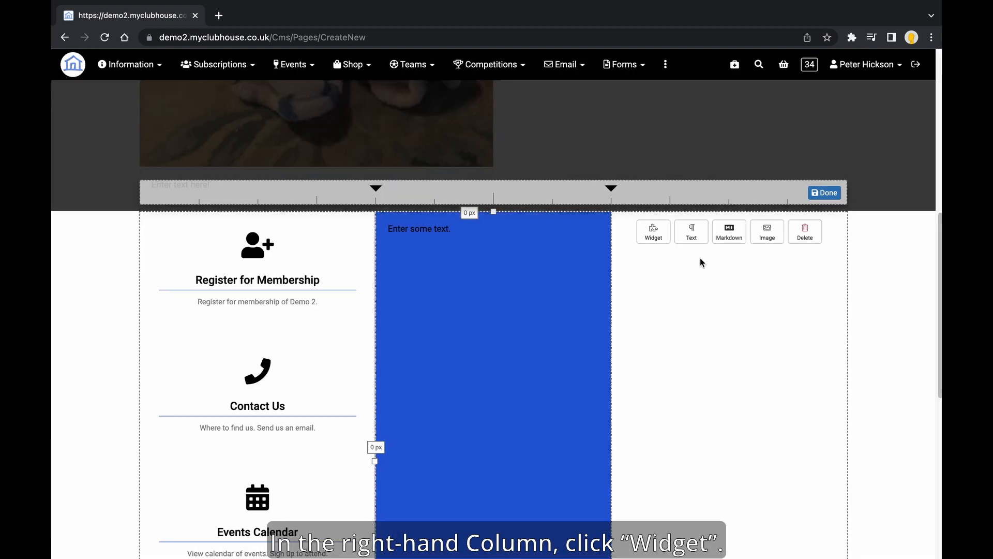
# Step: Add a Photo Gallery widget to the block's right-hand column and set its number of columns to 2
pyautogui.click(654, 236)
pyautogui.scroll(-3, 587, 287)
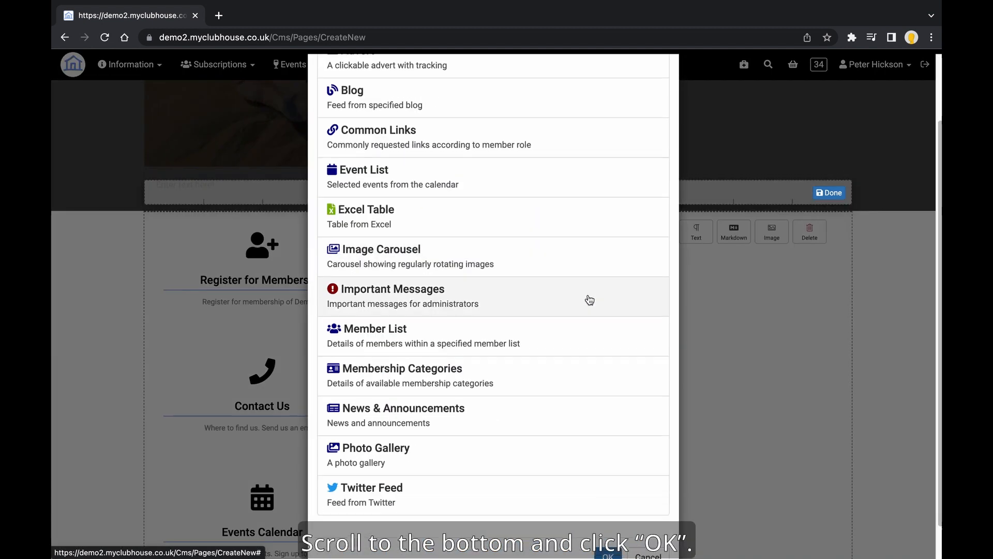
pyautogui.click(575, 415)
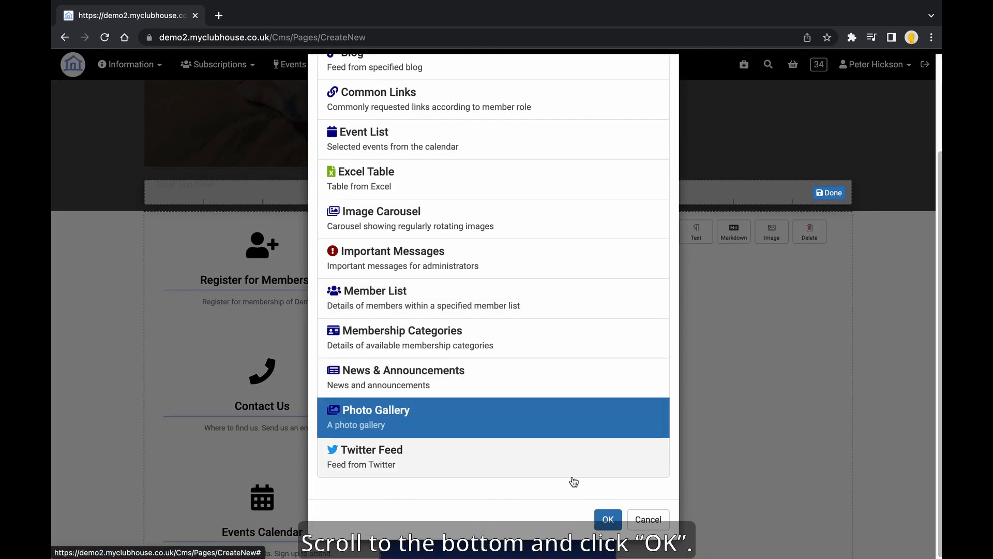
pyautogui.click(609, 520)
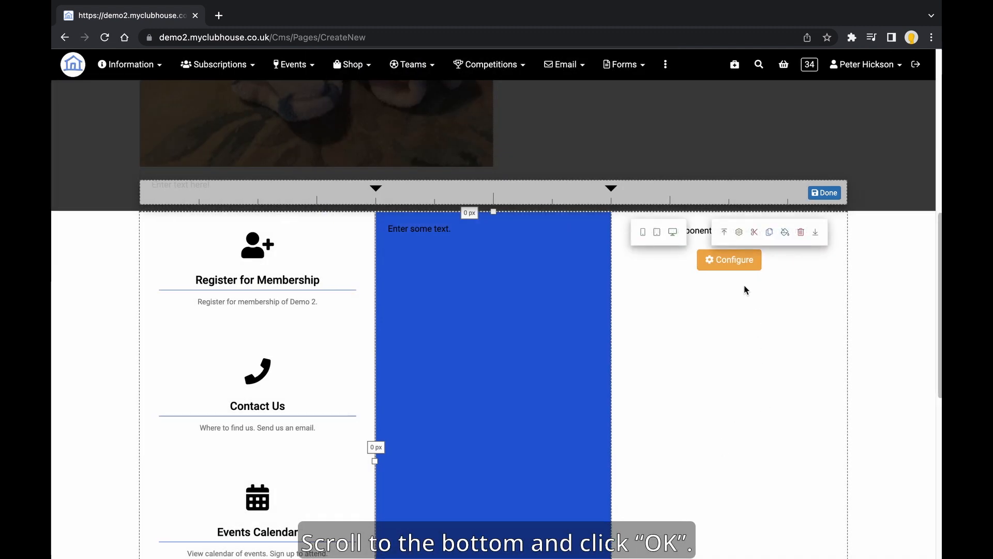
pyautogui.click(730, 263)
pyautogui.click(474, 130)
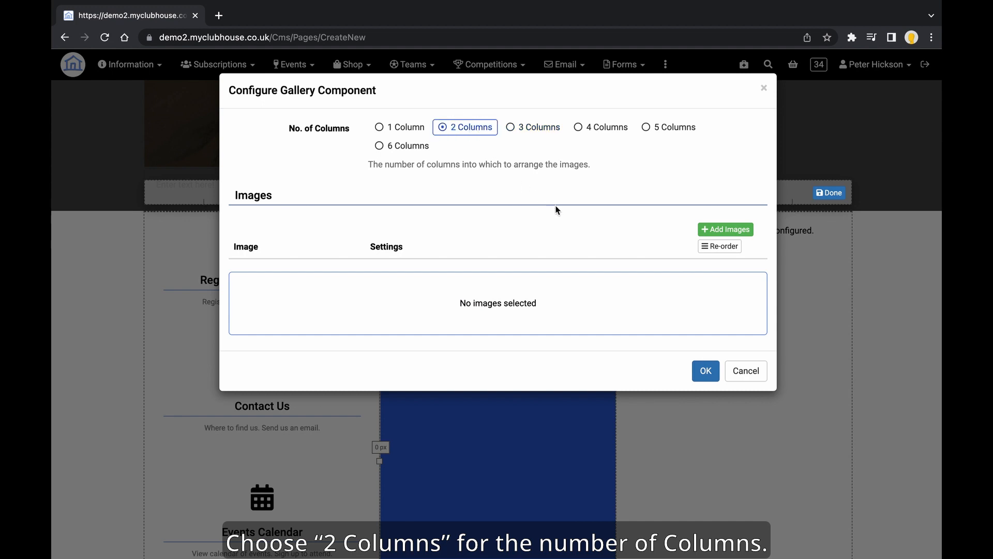
# Step: Bulk upload Cat2.jpg through Cat7.jpg from the CatPhotos folder to the root image library for the gallery
pyautogui.click(706, 230)
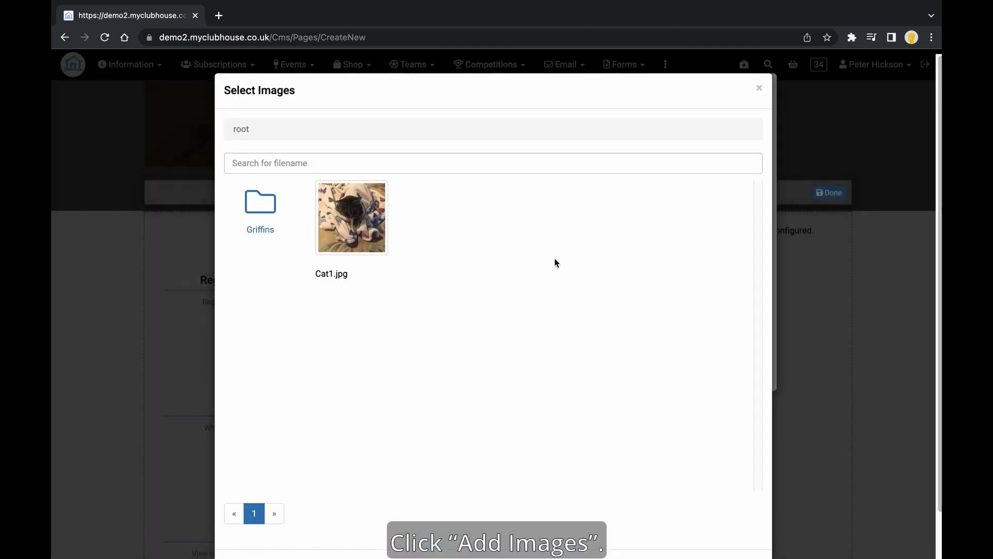
pyautogui.click(357, 518)
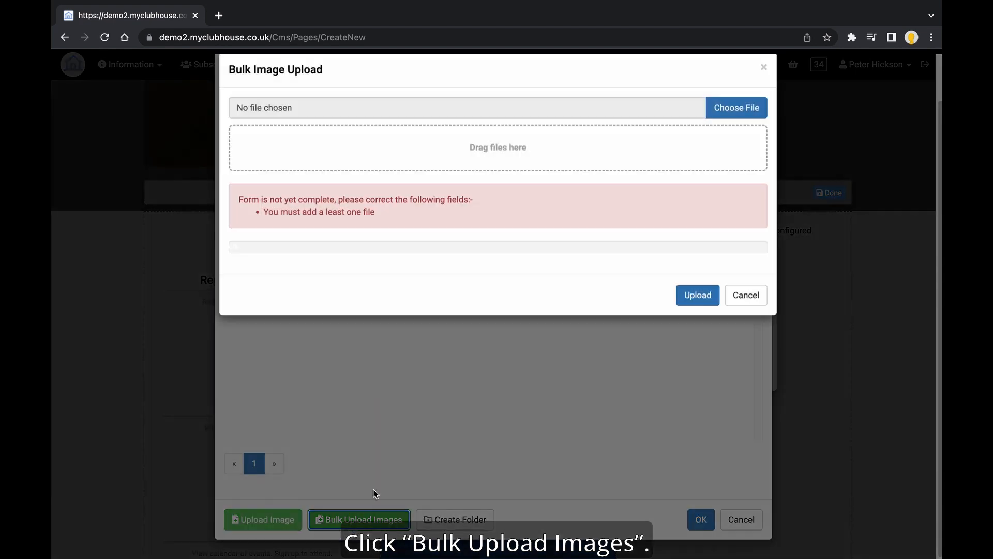
pyautogui.click(730, 133)
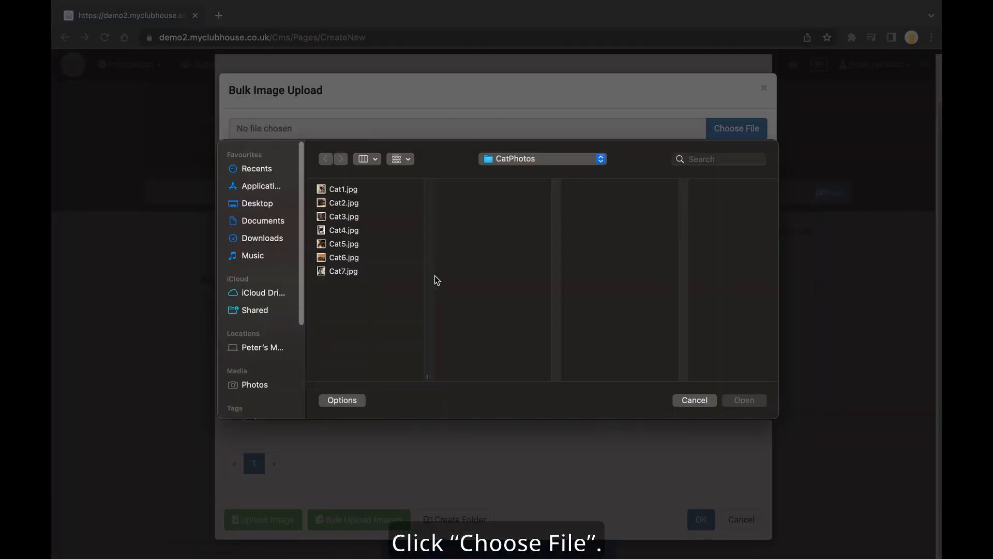
pyautogui.moveTo(383, 306); pyautogui.dragTo(377, 203)
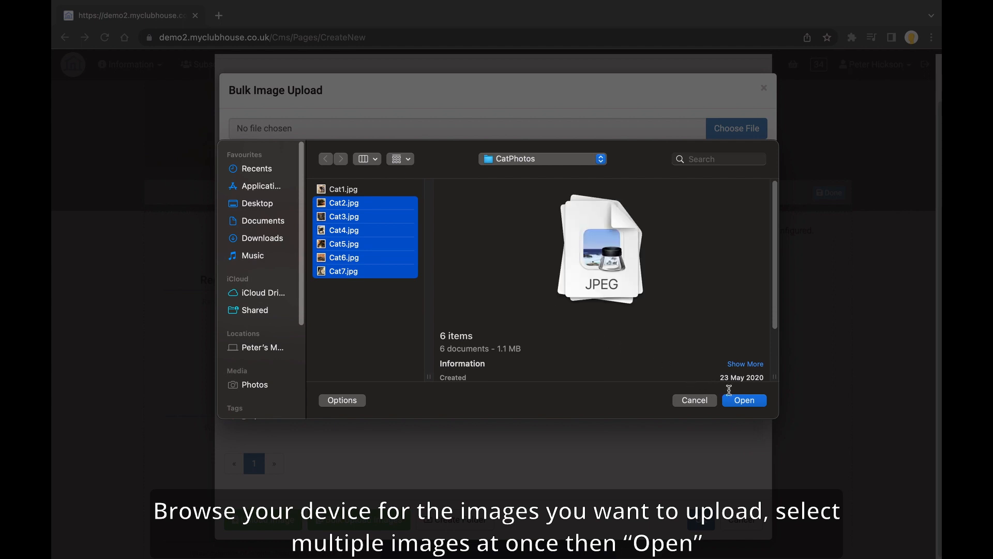
pyautogui.click(751, 404)
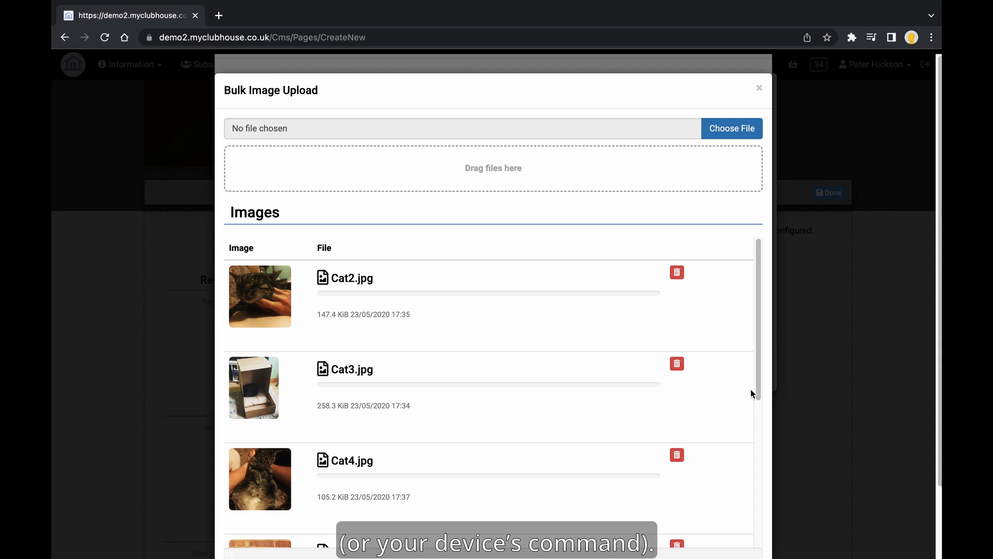
pyautogui.scroll(-3, 717, 383)
pyautogui.scroll(-3, 716, 383)
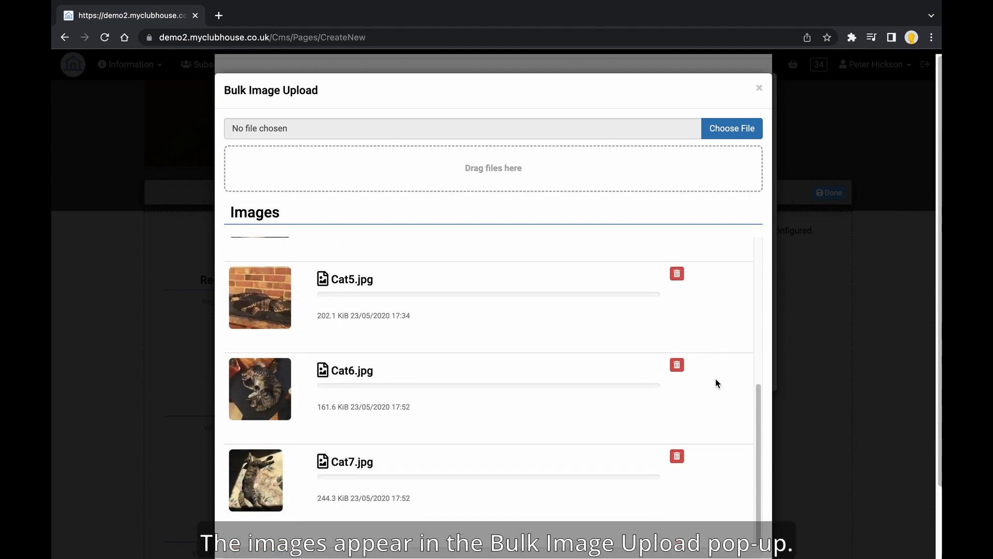
pyautogui.scroll(-2, 762, 362)
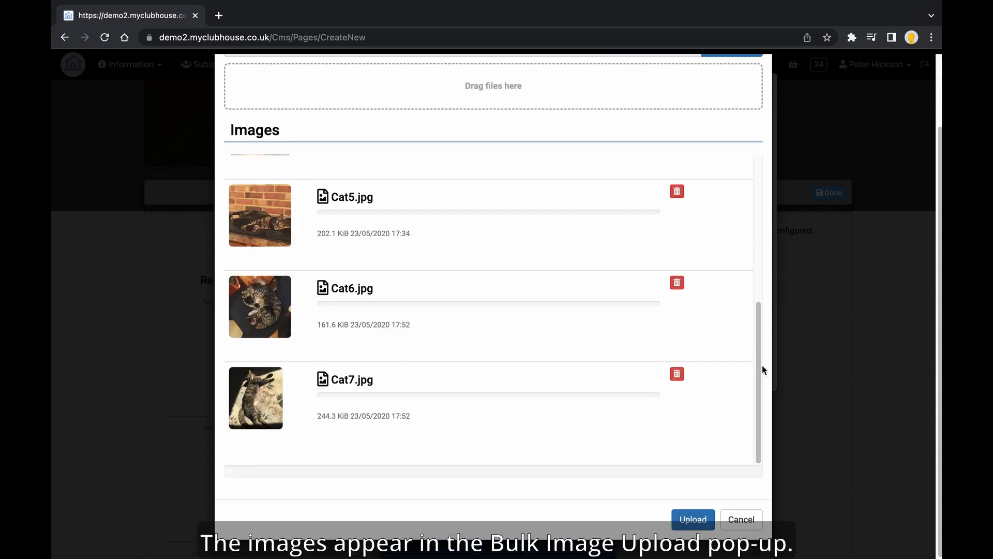
pyautogui.click(692, 523)
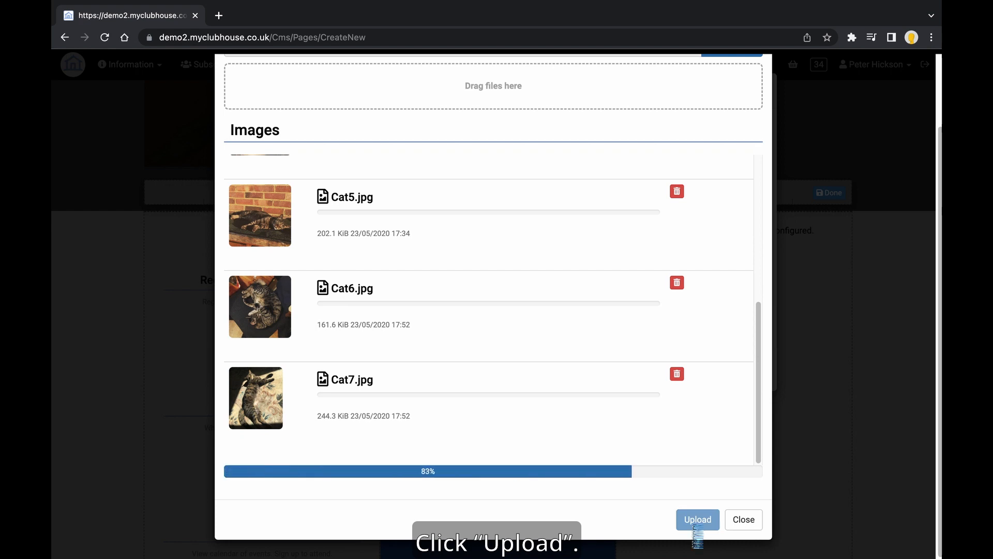
pyautogui.scroll(-1, 693, 527)
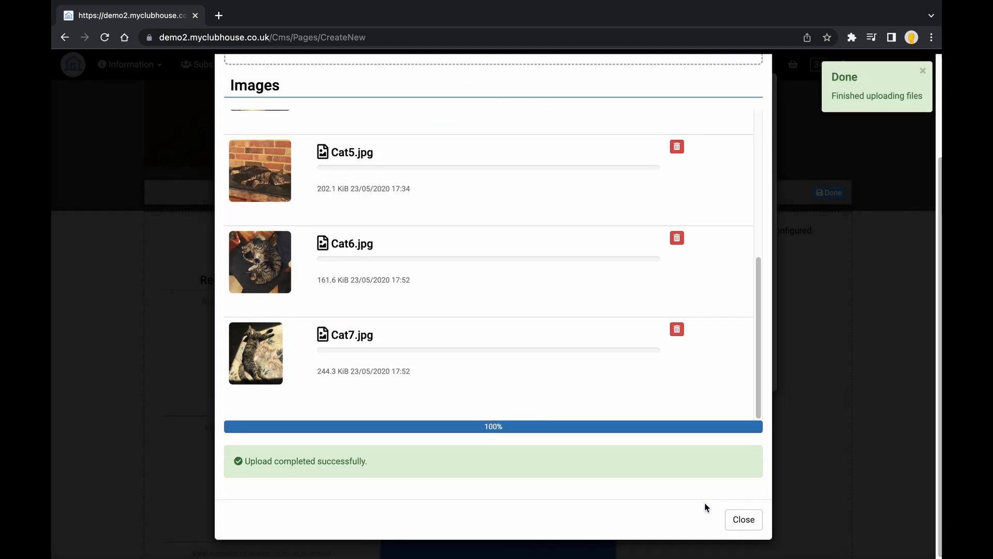
pyautogui.click(744, 518)
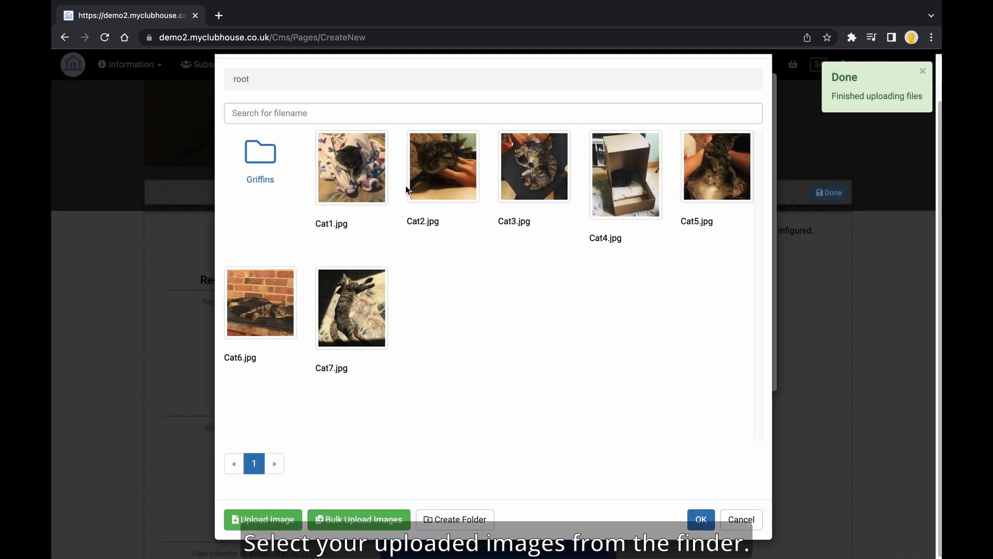
# Step: Add Cat2.jpg through Cat7.jpg to the photo gallery and apply the gallery configuration
pyautogui.click(458, 176)
pyautogui.click(534, 167)
pyautogui.click(626, 173)
pyautogui.click(717, 167)
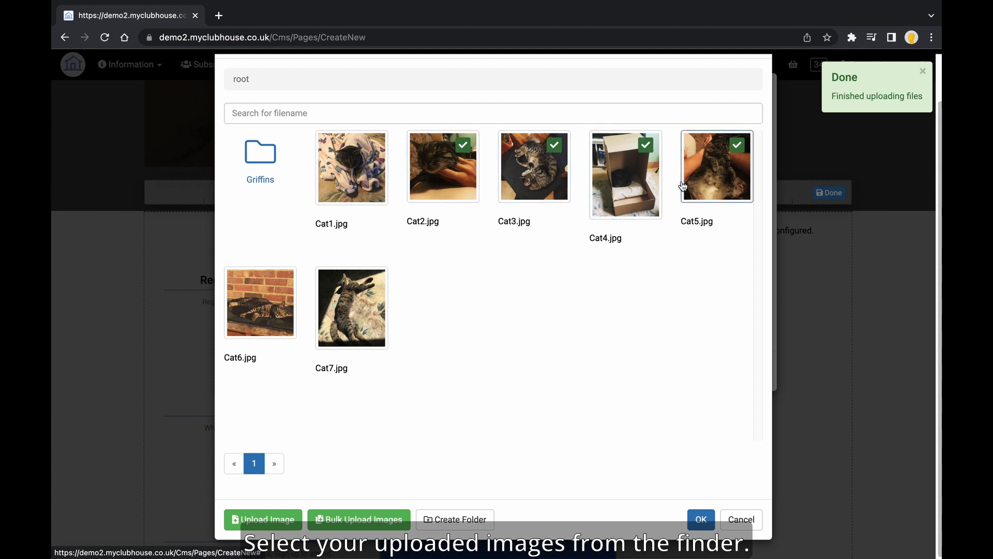
pyautogui.click(260, 302)
pyautogui.click(352, 308)
pyautogui.click(691, 517)
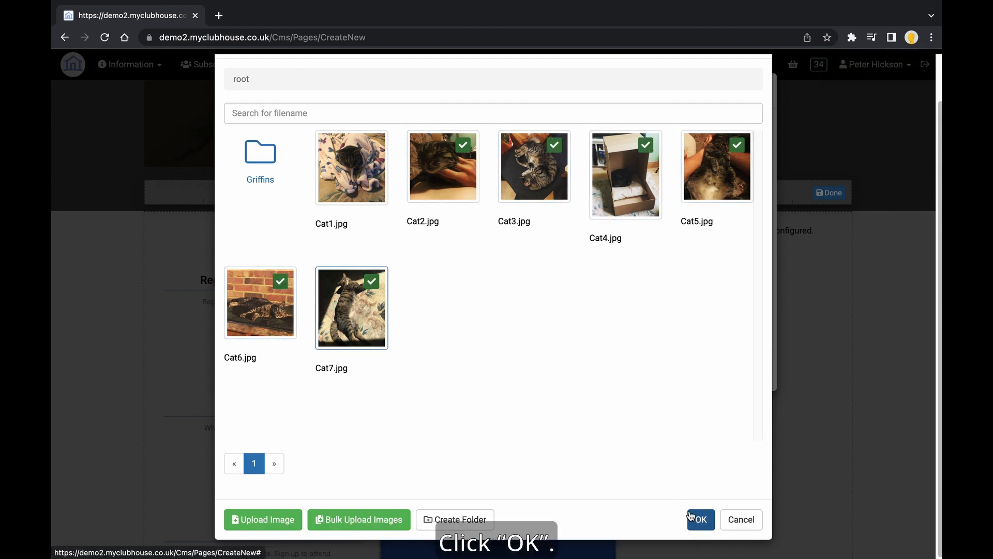
pyautogui.scroll(-7, 652, 374)
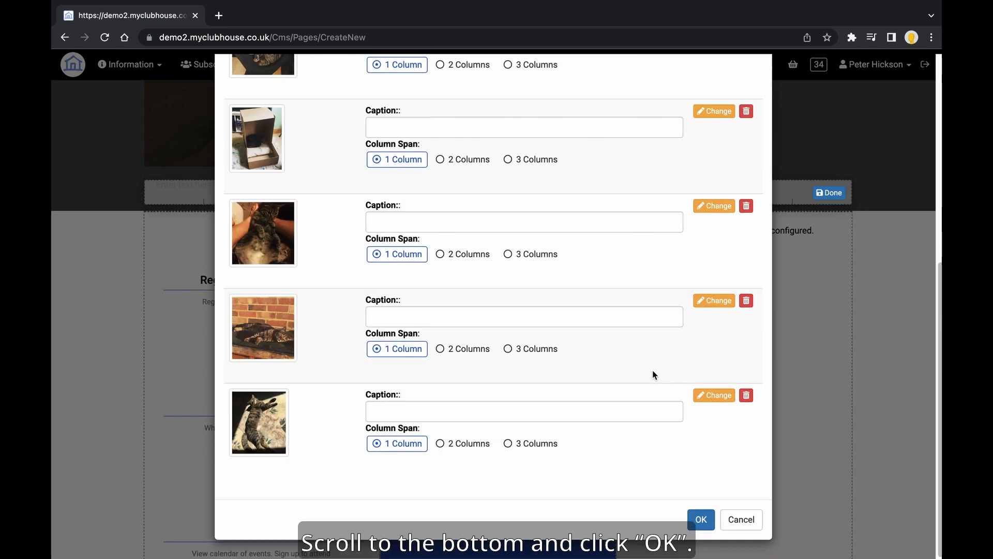
pyautogui.click(702, 520)
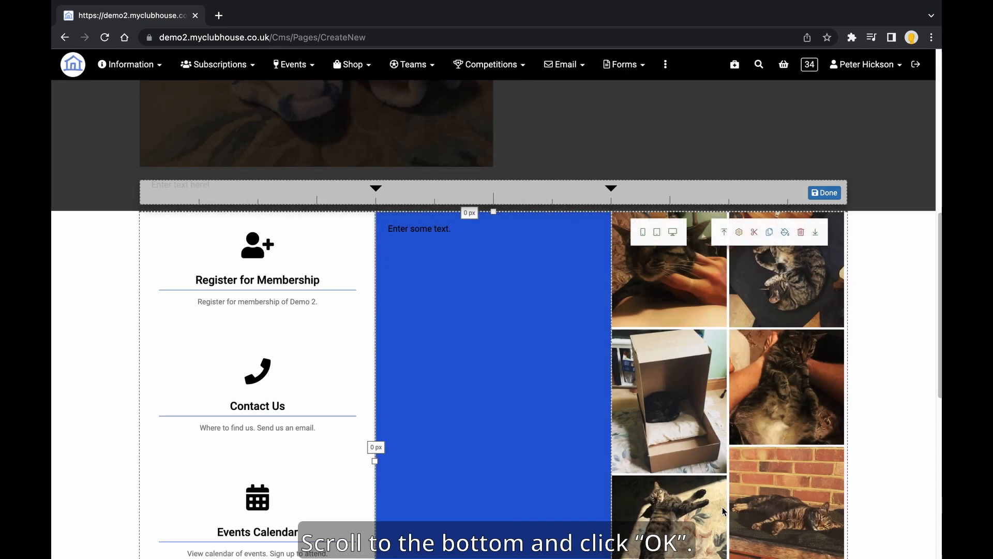
# Step: Finish editing the three-column block and insert a new block below it
pyautogui.click(824, 192)
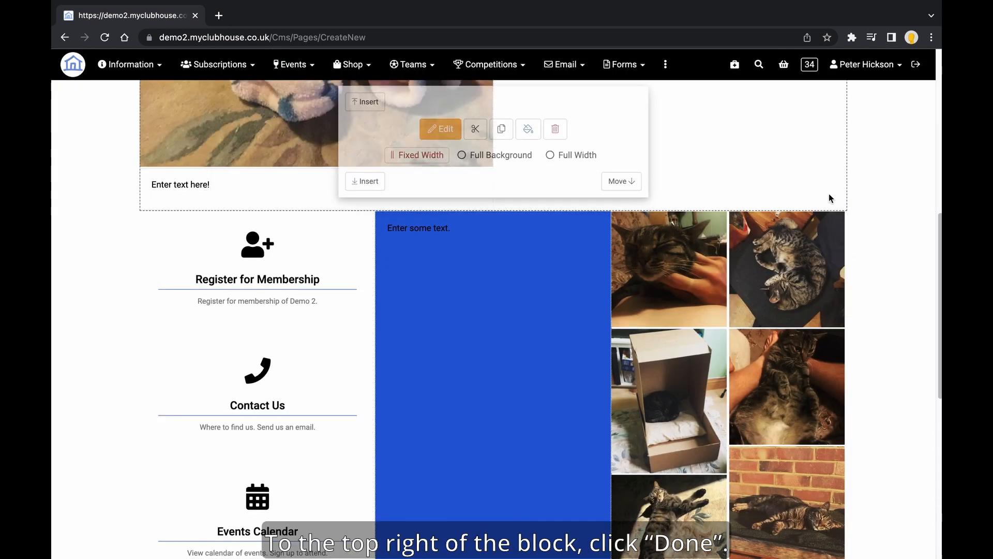
pyautogui.scroll(-1, 488, 328)
pyautogui.scroll(-5, 488, 328)
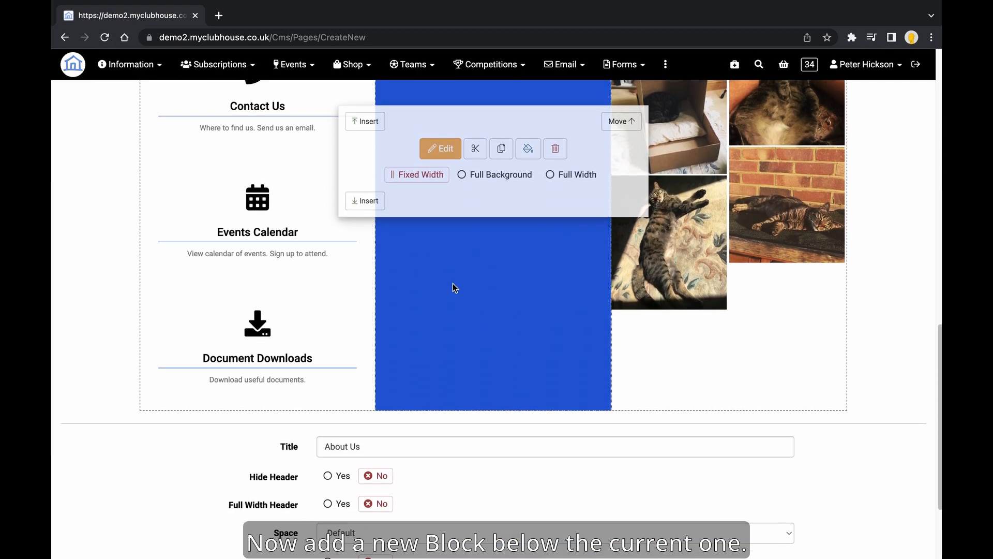
pyautogui.click(363, 201)
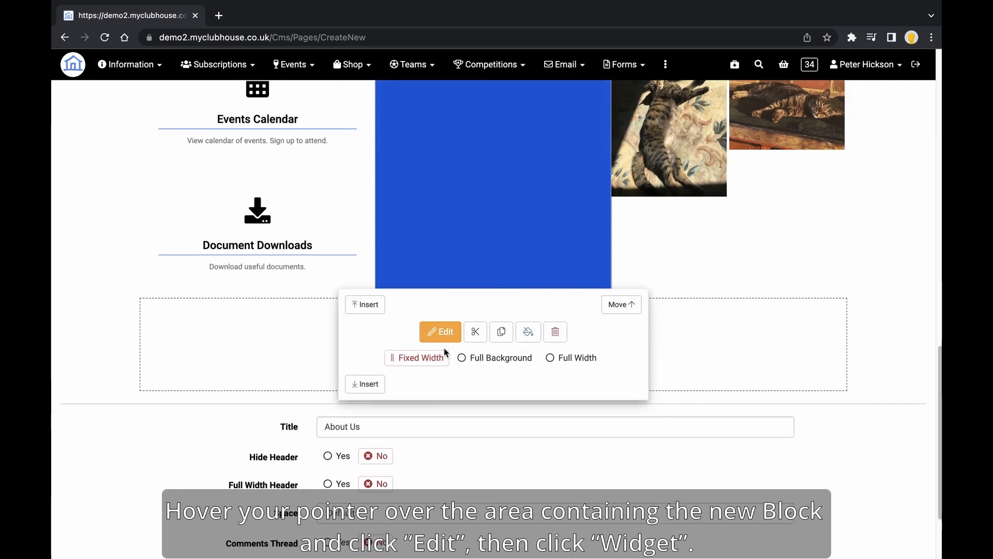
# Step: Open the new empty block for editing and add a Member List widget to it
pyautogui.click(449, 335)
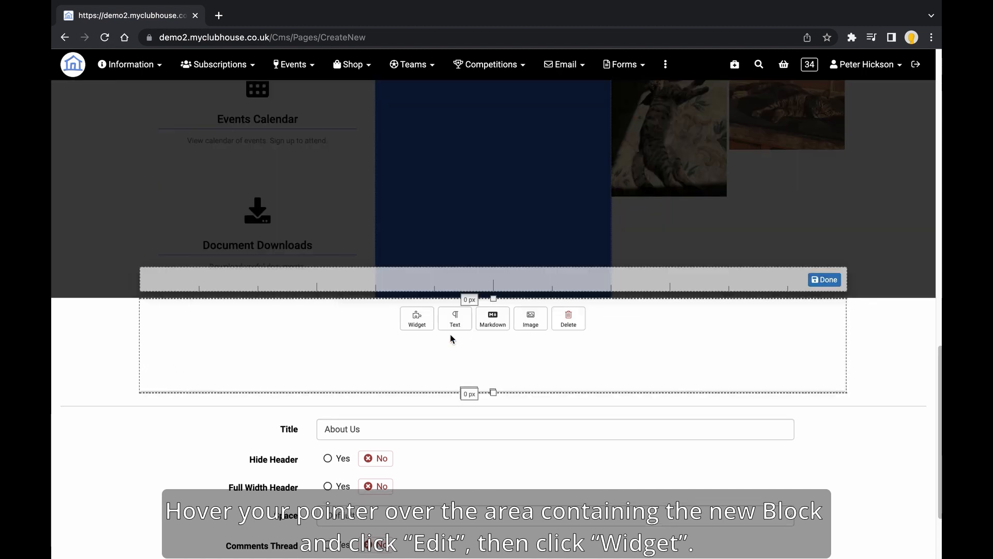
pyautogui.click(414, 319)
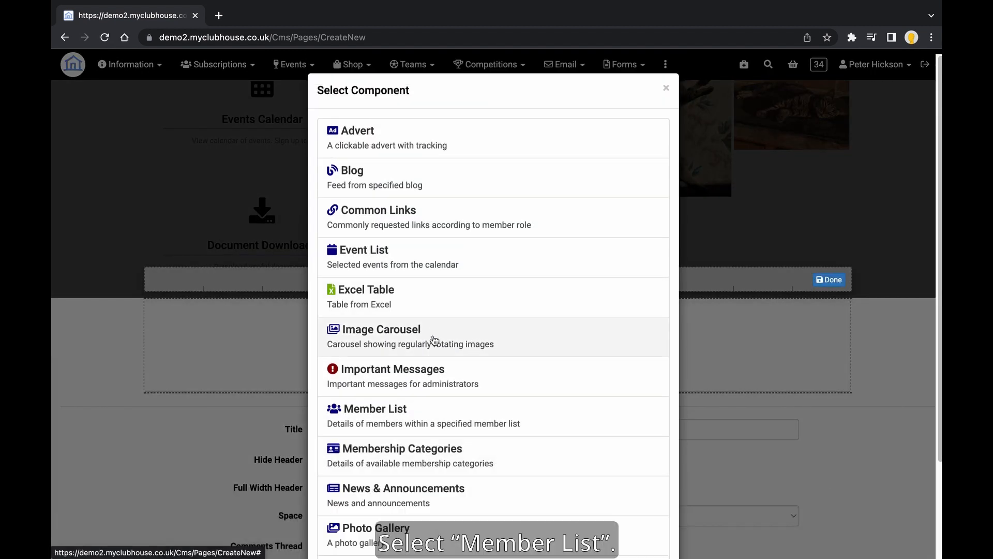
pyautogui.scroll(-1, 434, 461)
pyautogui.click(445, 355)
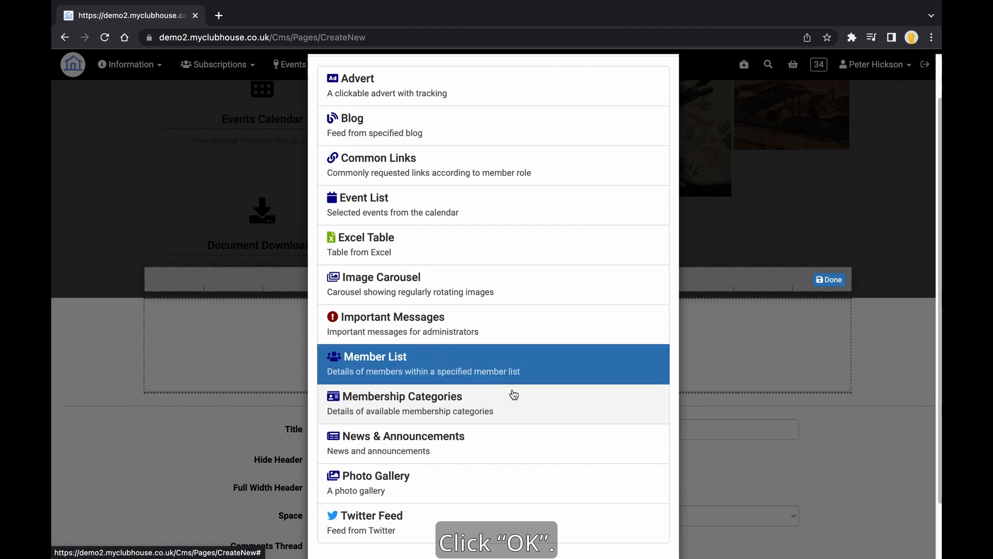
pyautogui.scroll(-1, 569, 456)
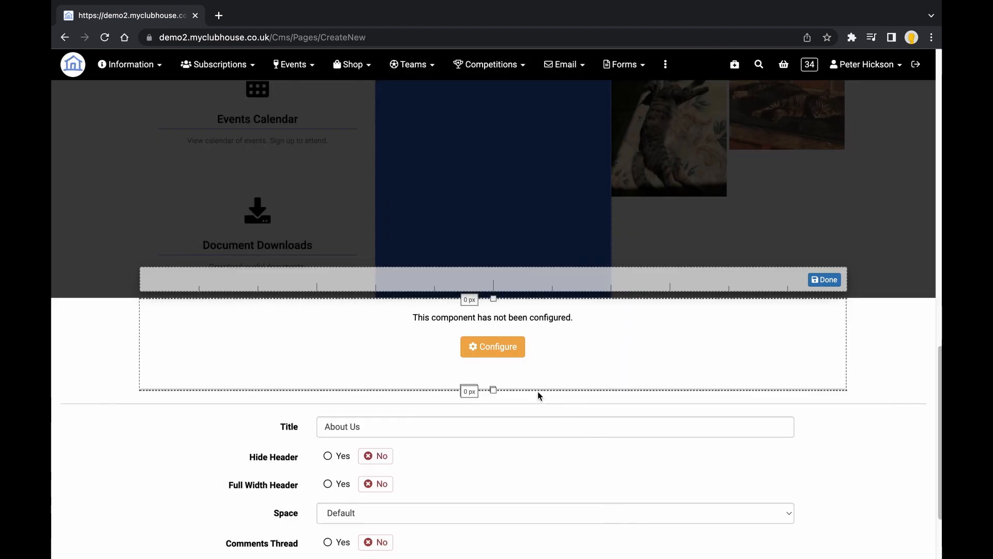
# Step: Configure the member list component to show the Committee Members list with the title "Committee Members", and apply it
pyautogui.click(512, 347)
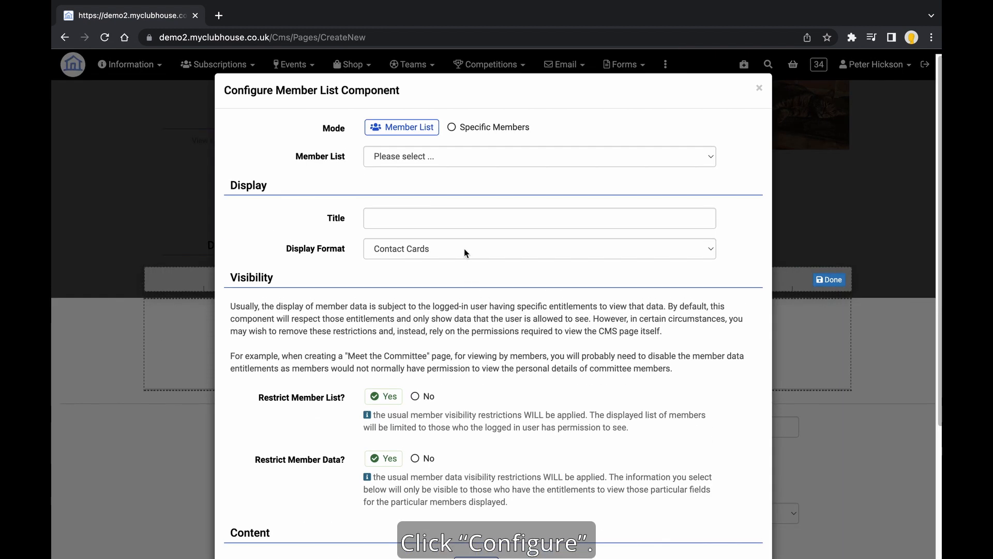
pyautogui.click(423, 159)
pyautogui.click(430, 185)
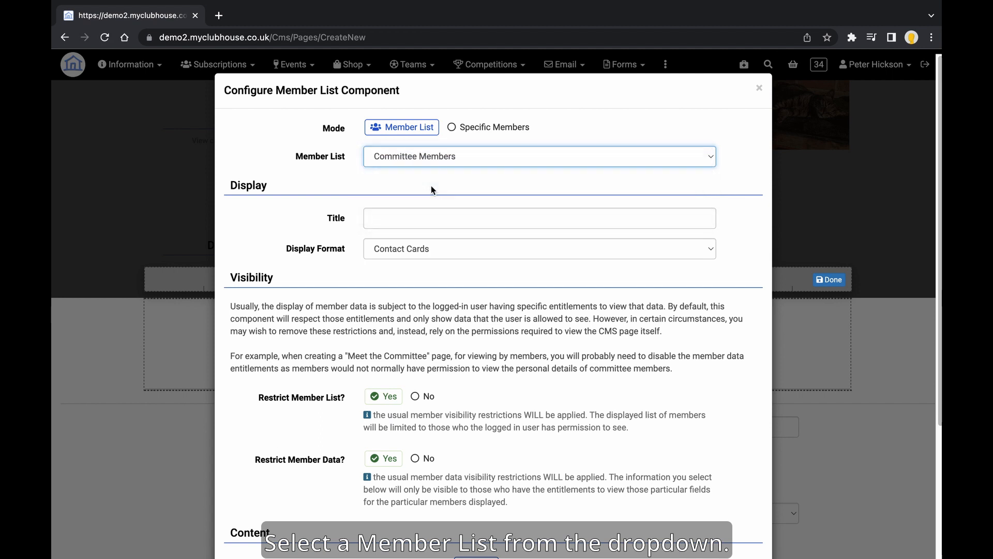
pyautogui.click(431, 217)
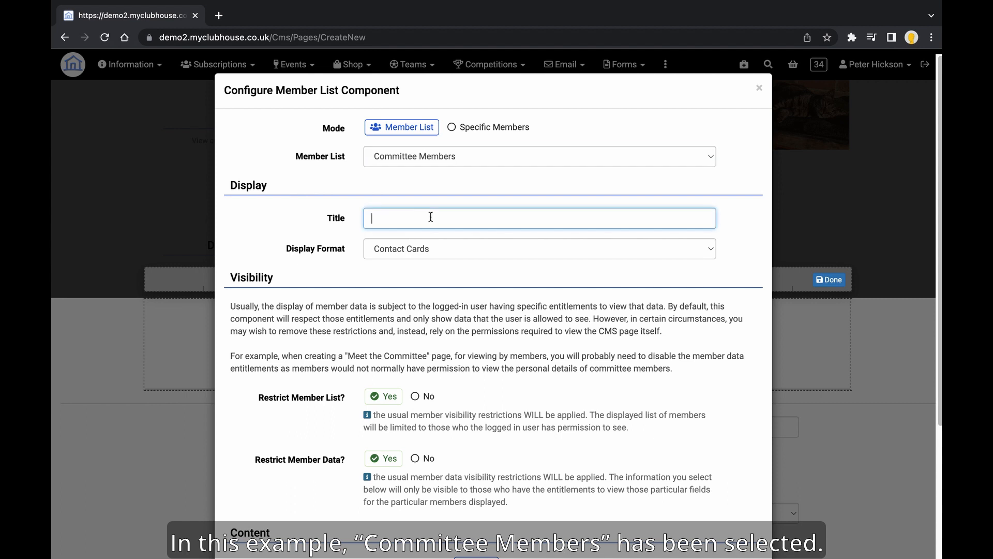
pyautogui.write('Committee Members')
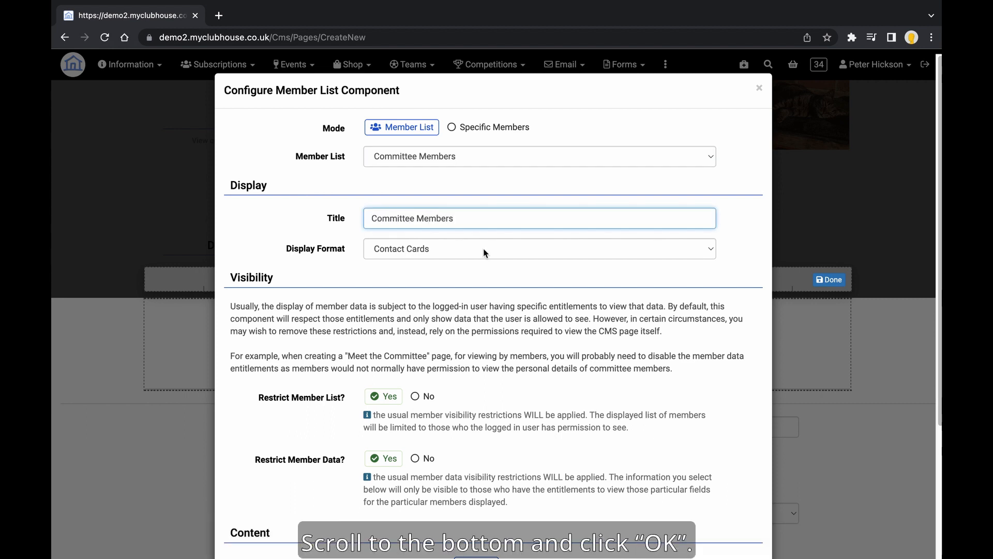
pyautogui.scroll(-5, 459, 233)
pyautogui.click(701, 519)
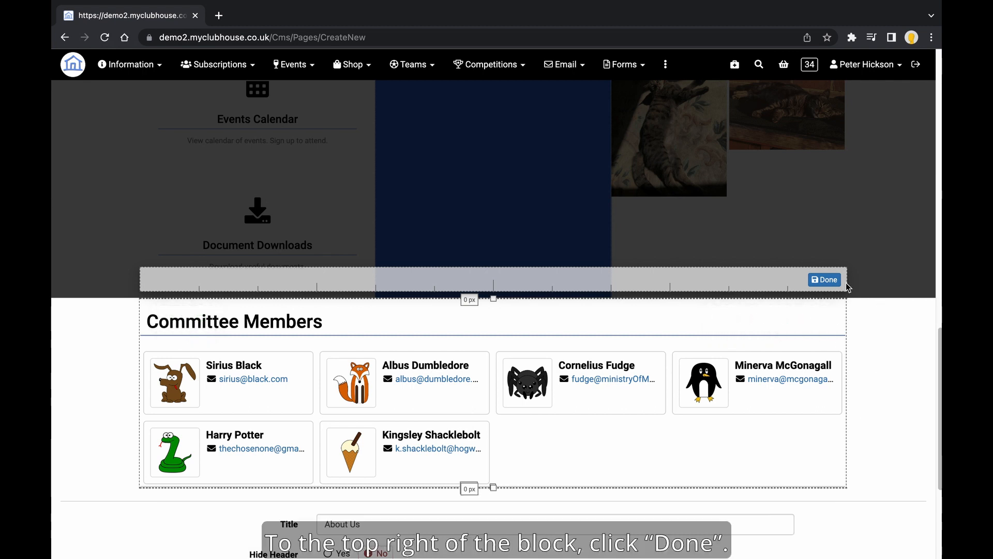
# Step: Finish editing the member list block and save the page
pyautogui.click(827, 280)
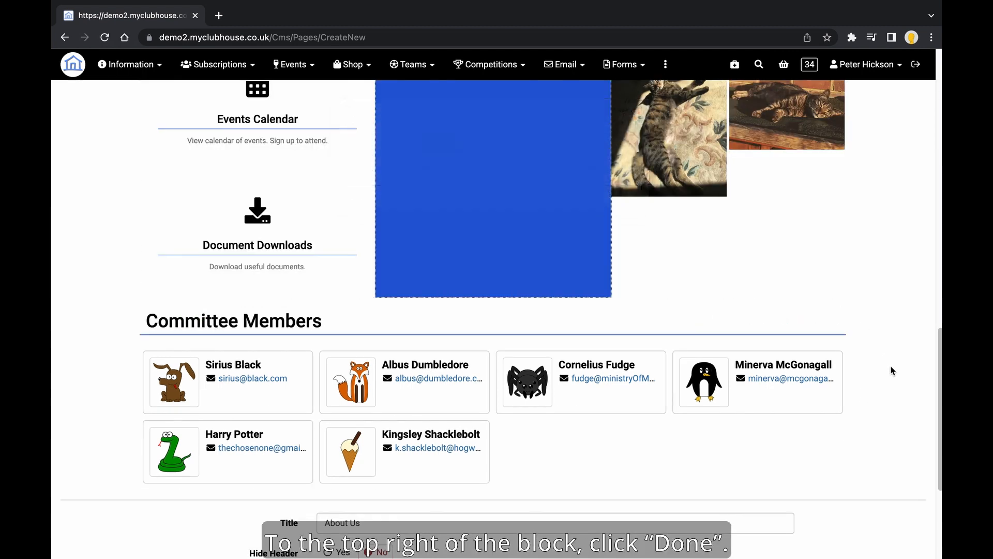
pyautogui.scroll(-4, 891, 370)
pyautogui.click(365, 464)
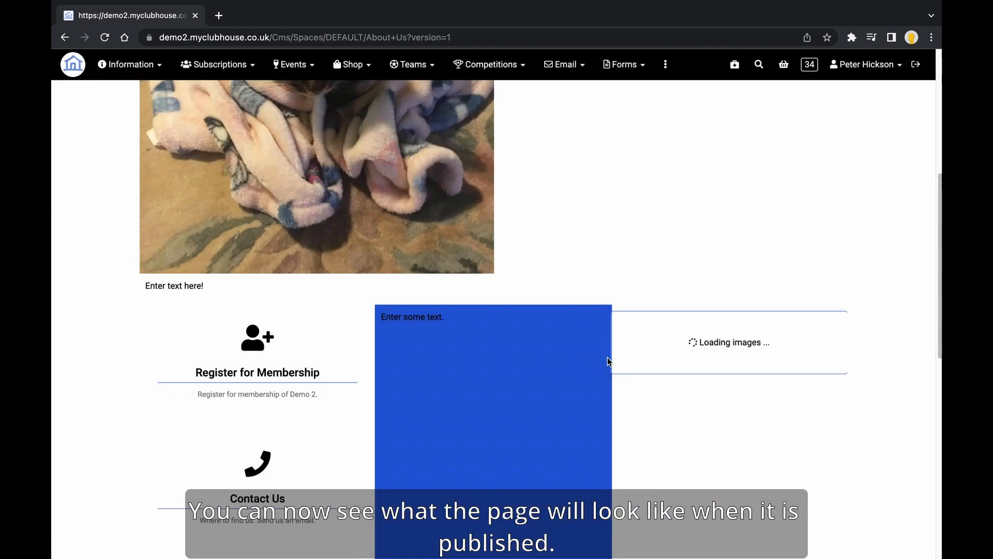
# Step: Review the saved draft of the About Us page down to its end and publish it
pyautogui.scroll(-10, 608, 357)
pyautogui.scroll(-5, 607, 360)
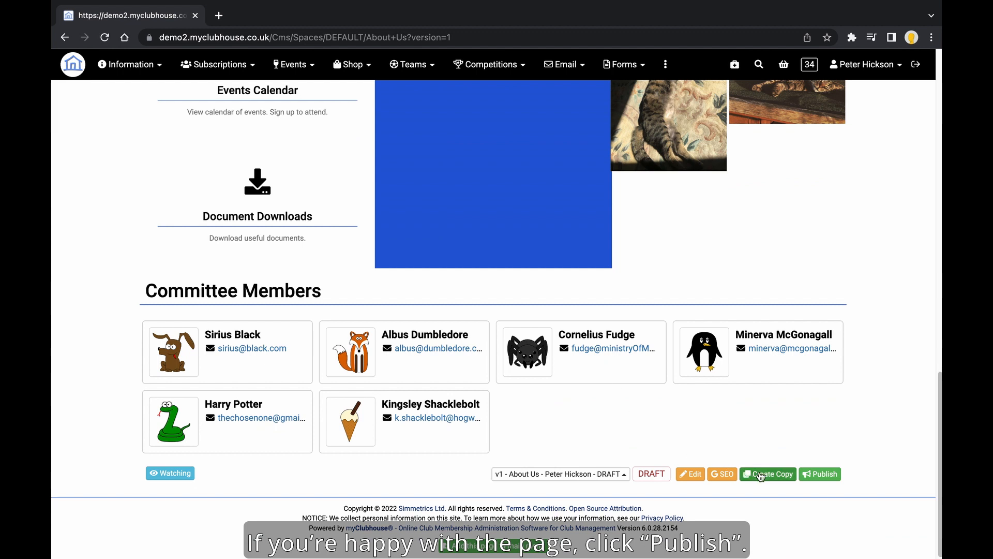
pyautogui.click(827, 475)
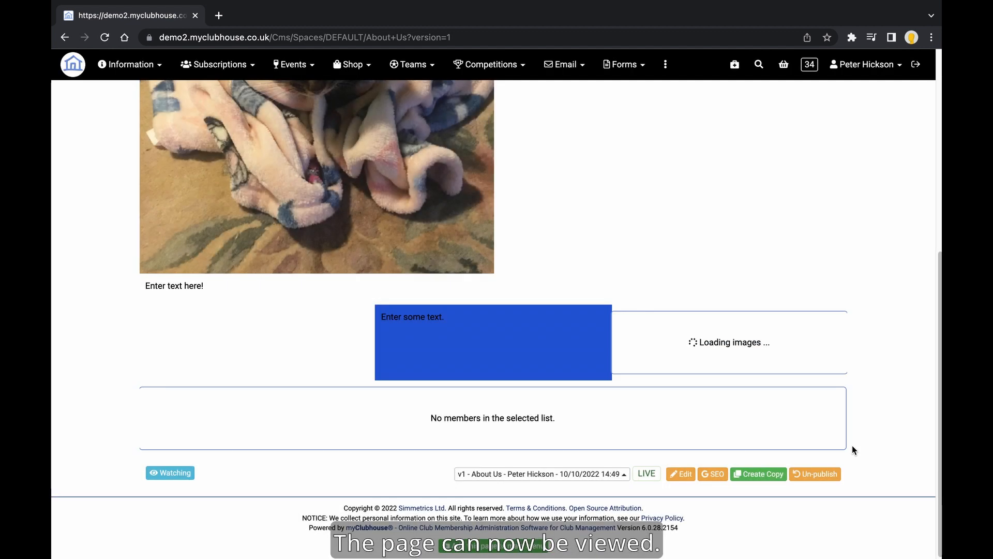
# Step: Start adding the page to the main menu, removing "?version=1" from its URL and setting the caption to "About Us"
pyautogui.scroll(-10, 773, 410)
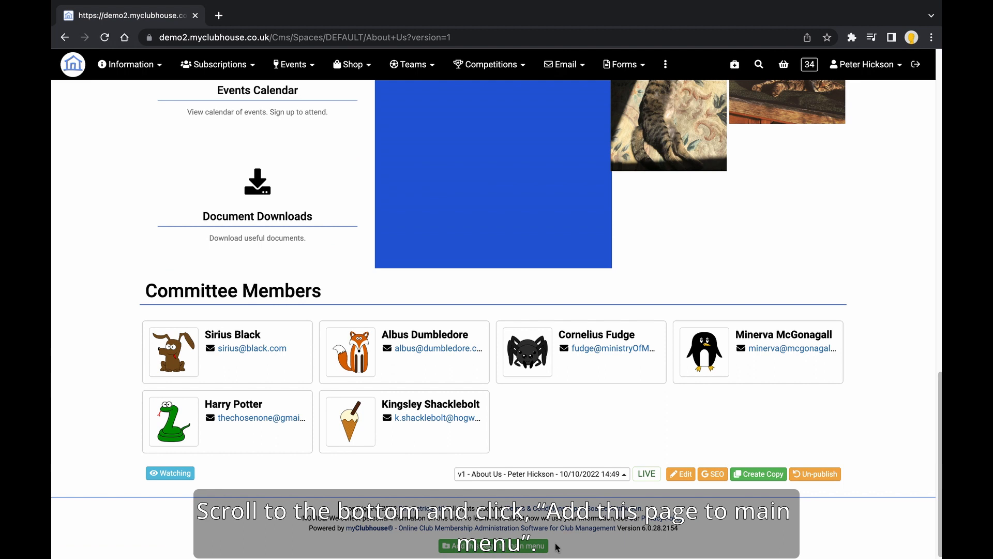
pyautogui.click(525, 545)
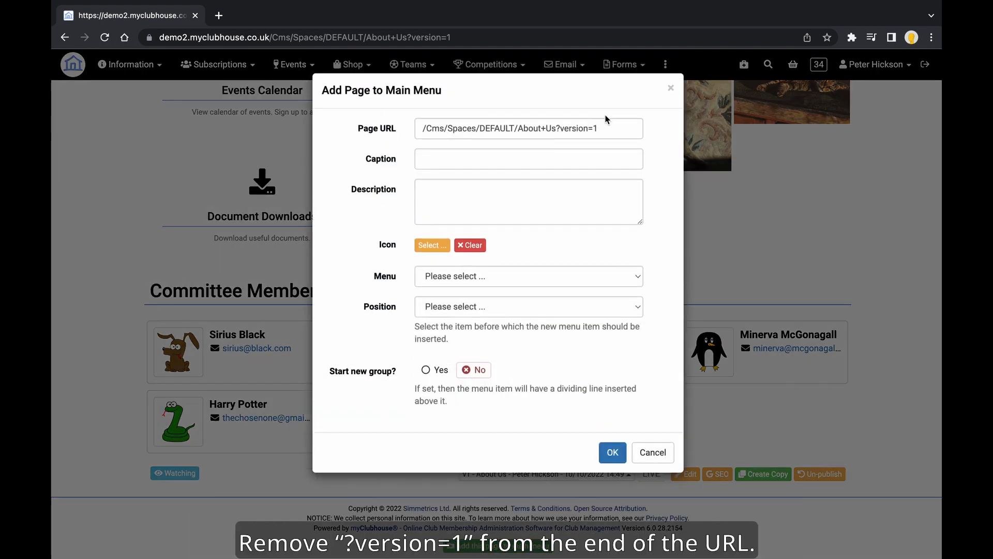
pyautogui.moveTo(601, 129); pyautogui.dragTo(558, 130)
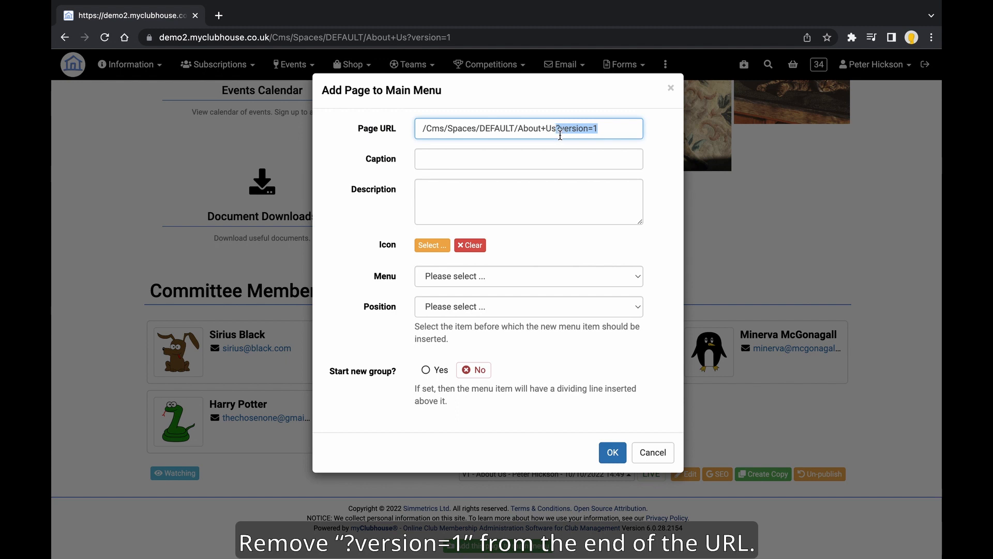
pyautogui.press('BackSpace')
pyautogui.click(524, 168)
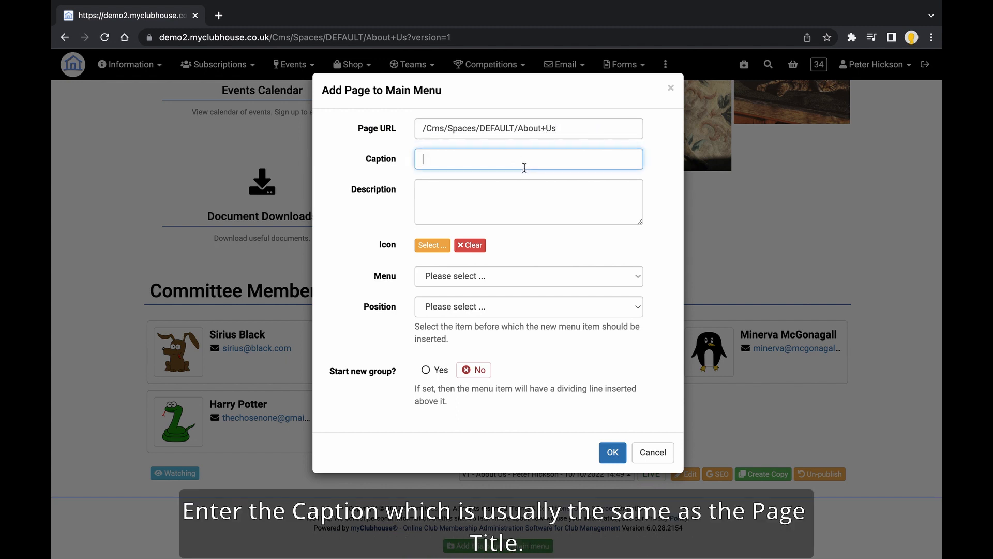
pyautogui.write('About Us')
# Step: Search the icons for "info" and choose the regular-style Info icon for the menu item
pyautogui.click(434, 243)
pyautogui.click(419, 125)
pyautogui.write('info')
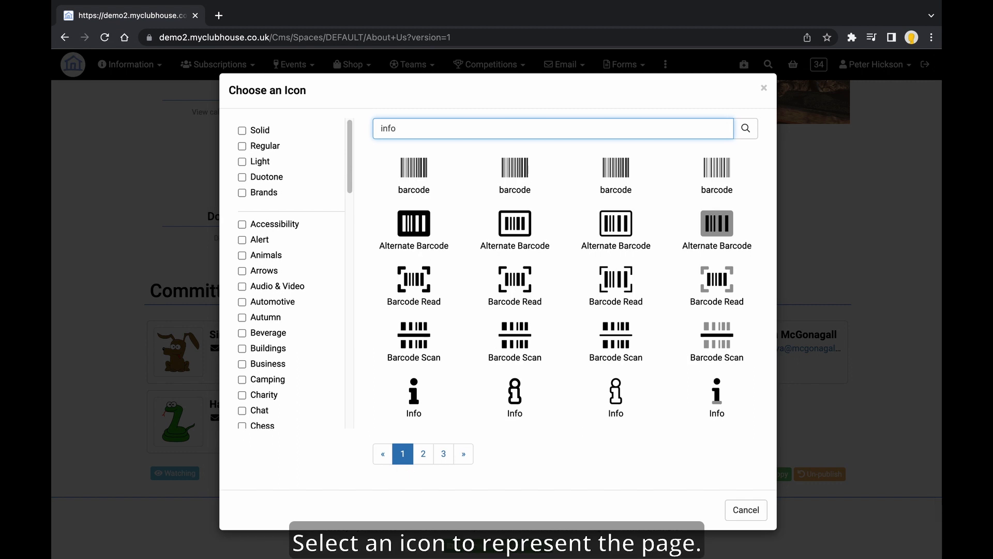
pyautogui.click(519, 391)
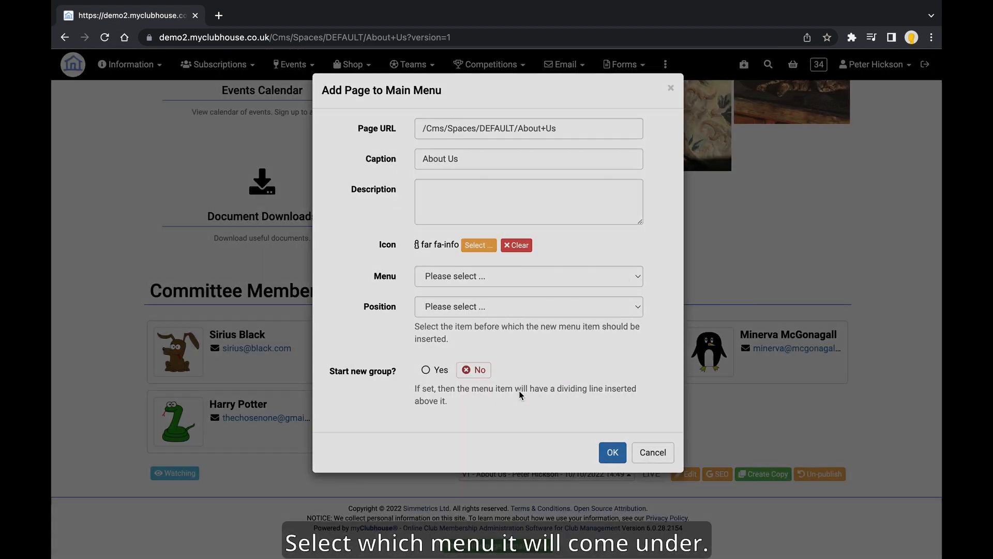
# Step: Place the menu item in the Information menu before Document Downloads and confirm adding it
pyautogui.click(524, 278)
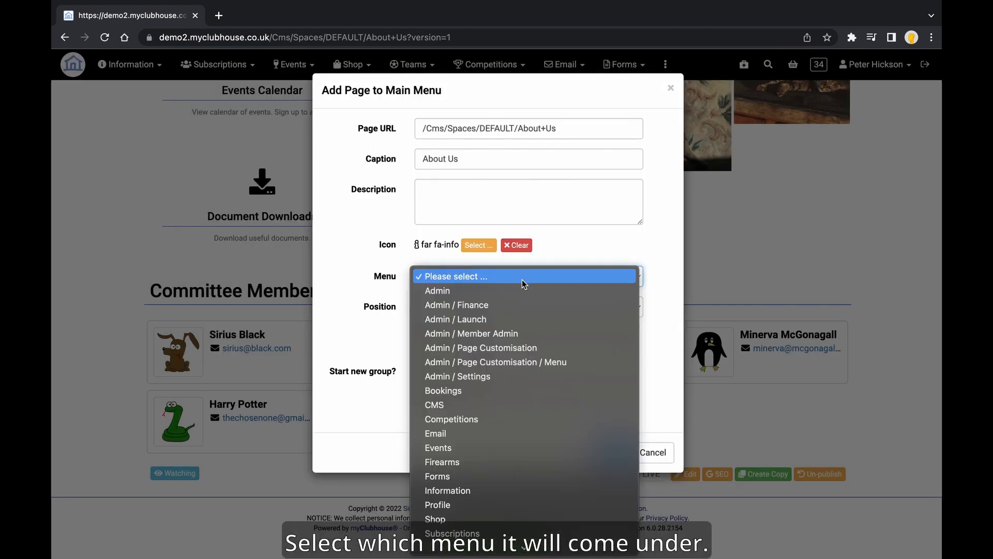
pyautogui.click(499, 491)
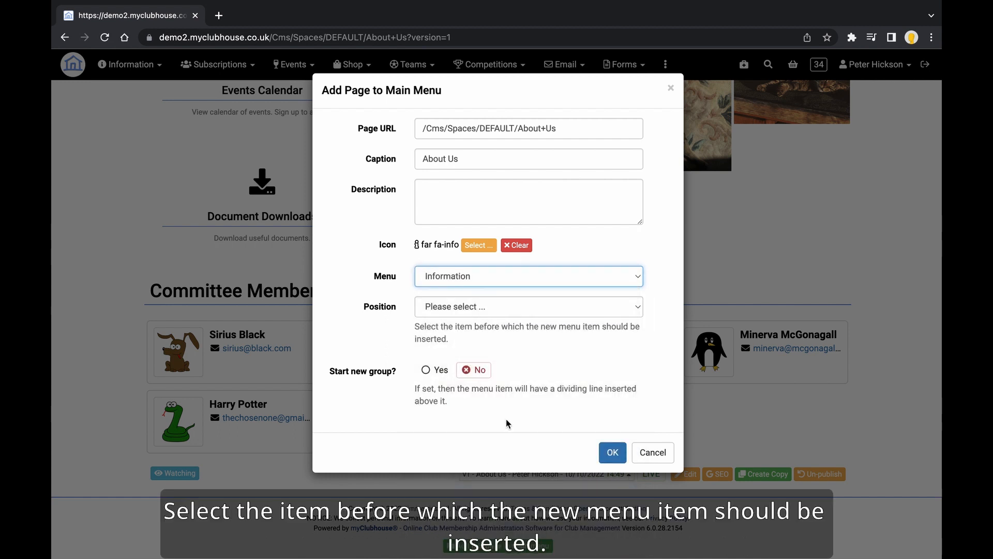
pyautogui.click(529, 309)
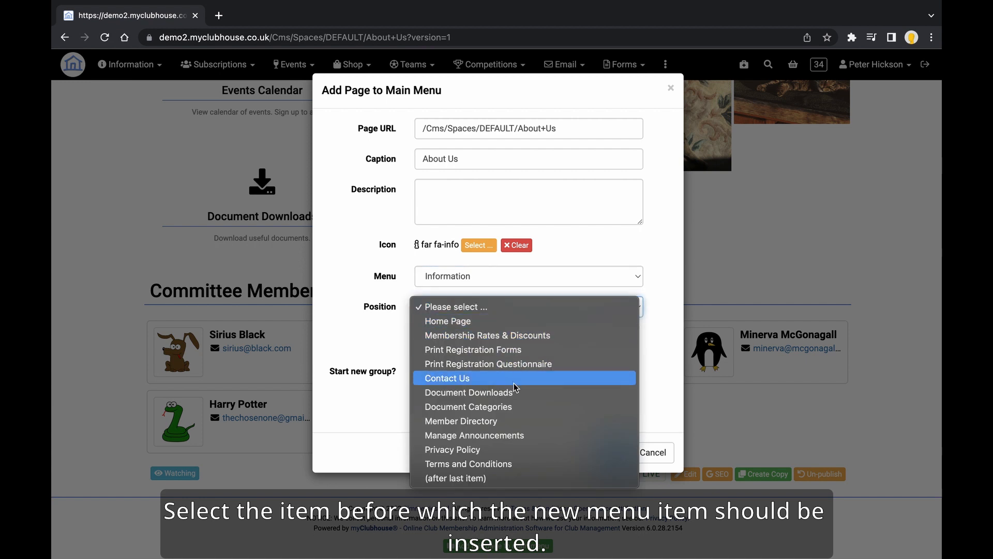
pyautogui.click(526, 393)
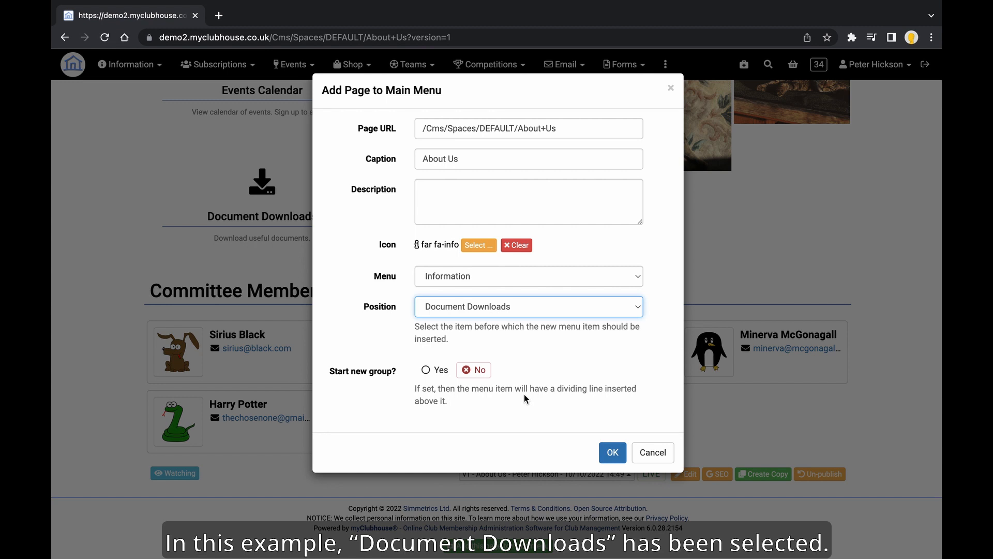
pyautogui.click(610, 453)
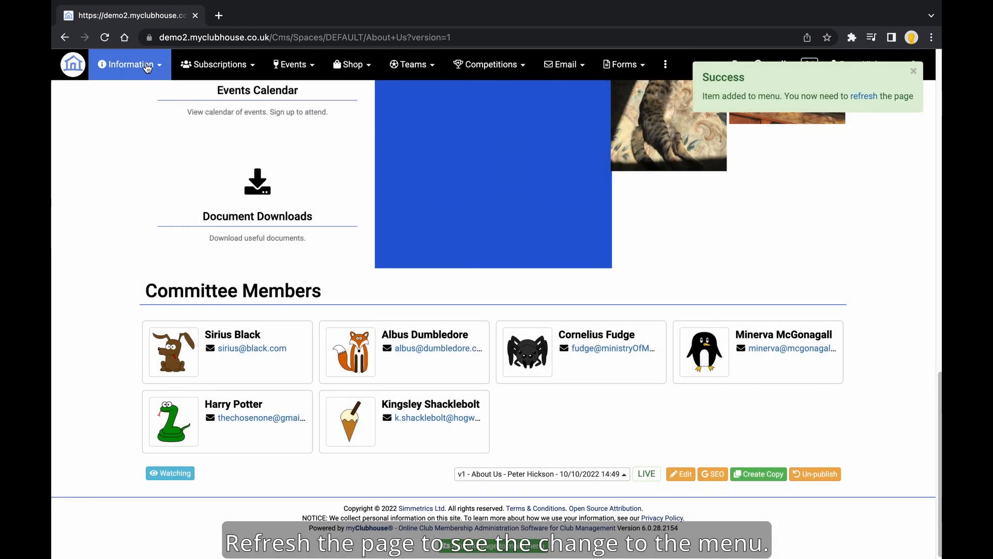
# Step: Refresh the page and check the Information menu for the new About Us entry
pyautogui.press('super+r')
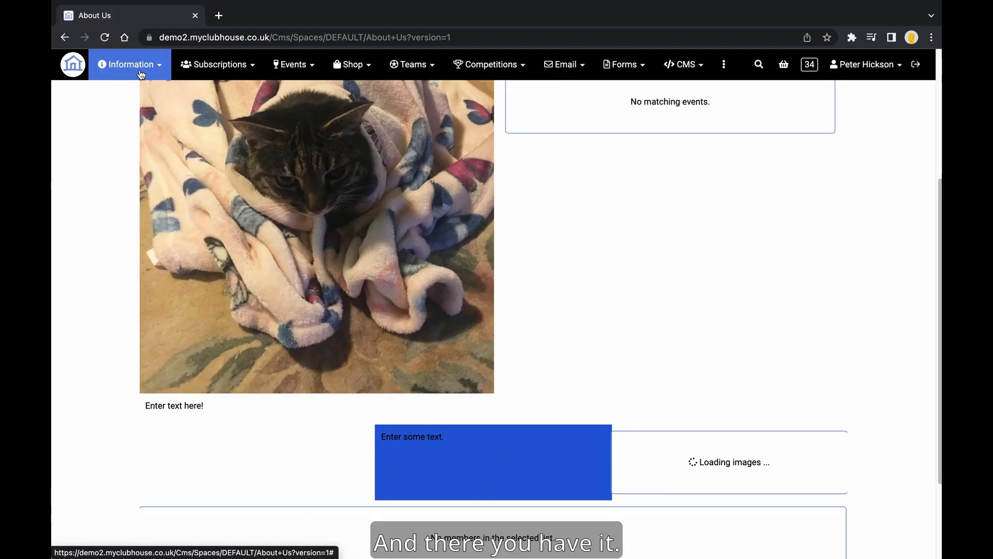
pyautogui.click(140, 75)
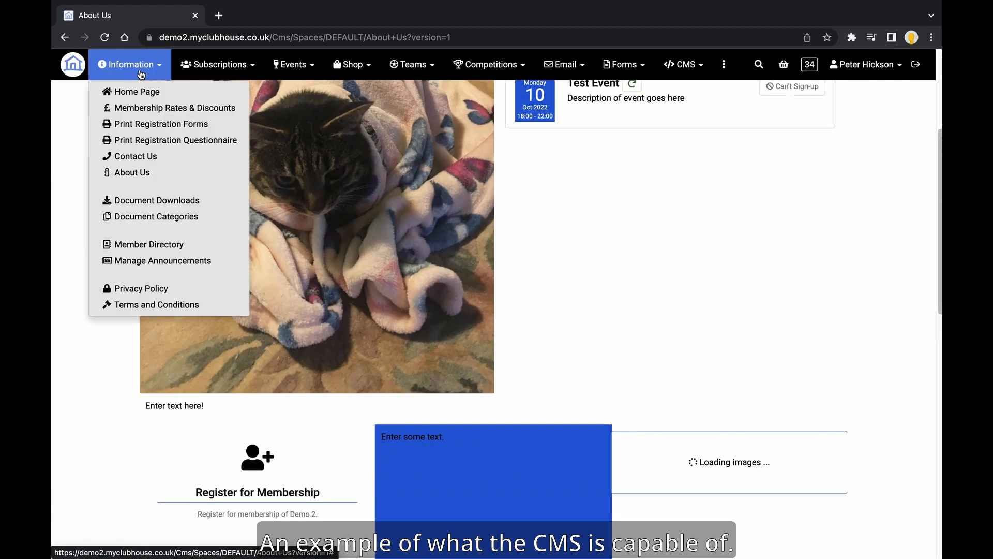
pyautogui.click(547, 228)
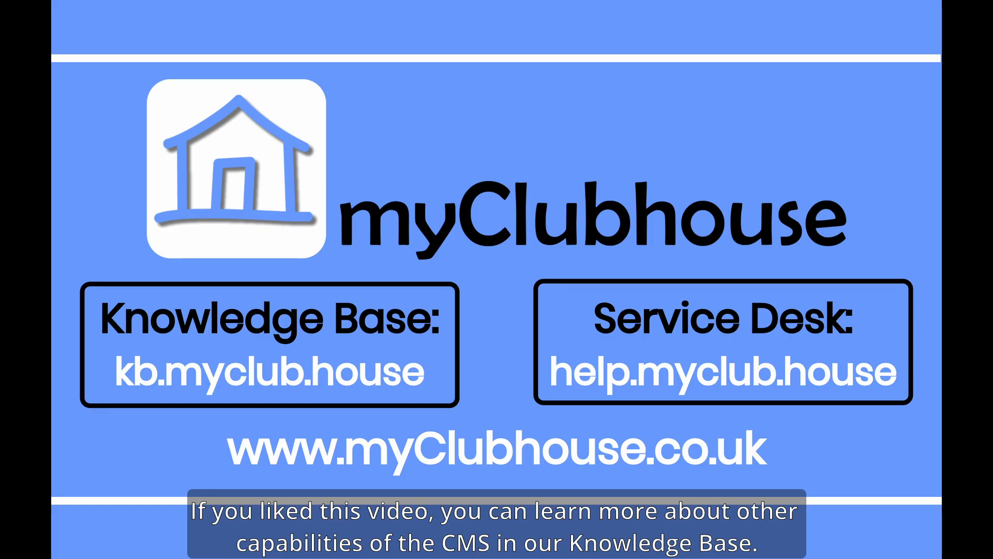